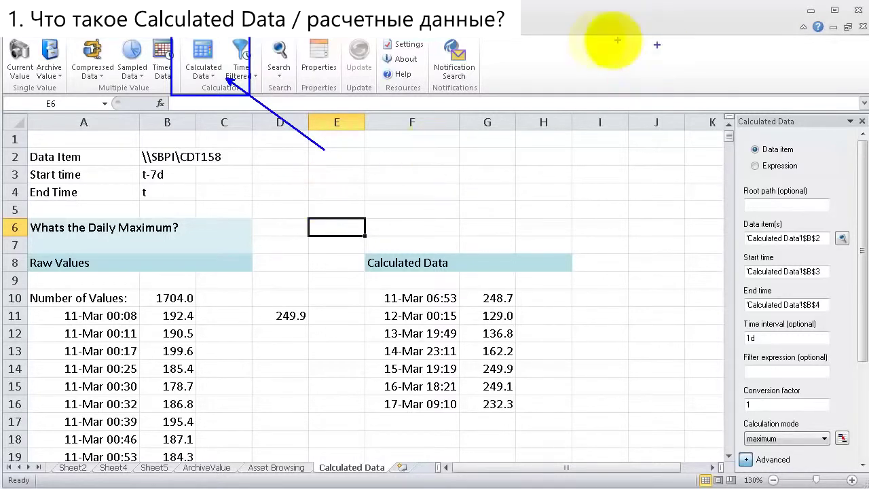
mouse_move(124, 141)
left_mouse_down()
mouse_move(320, 182)
mouse_move(333, 199)
mouse_move(345, 191)
left_mouse_up()
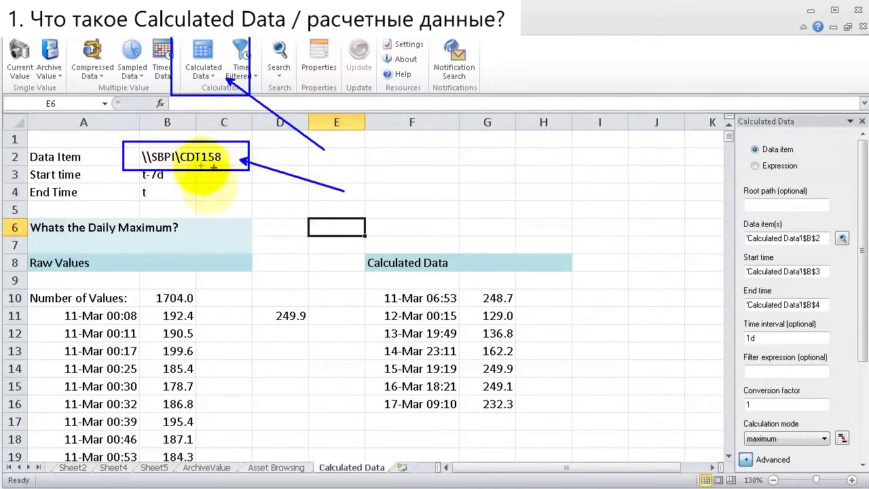
mouse_move(351, 247)
left_mouse_down()
mouse_move(540, 356)
mouse_move(599, 445)
mouse_move(597, 426)
left_mouse_up()
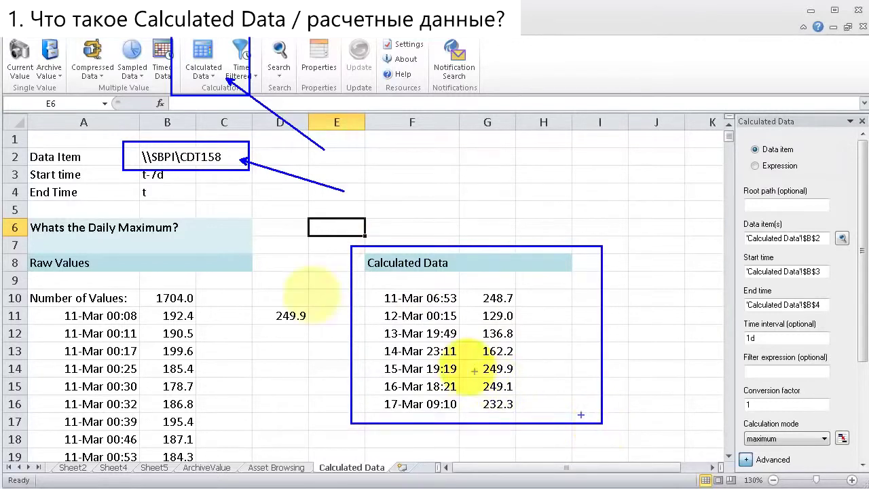
left_click_drag(46, 234, 152, 239)
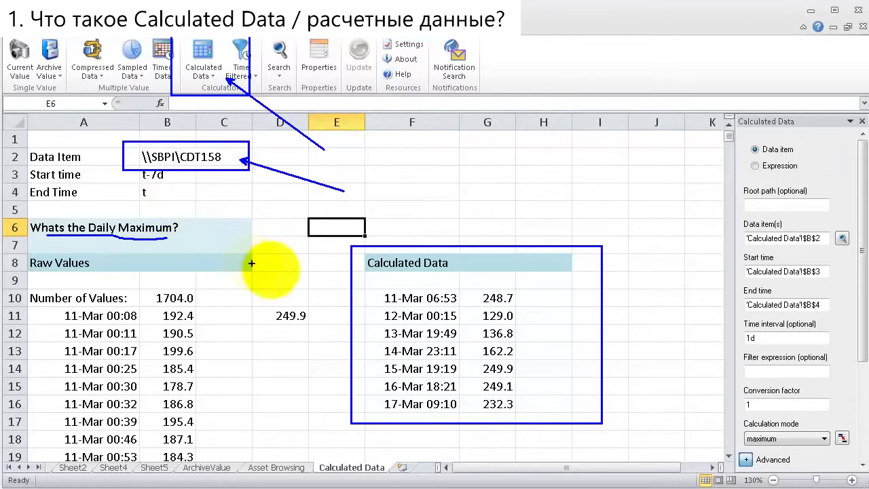
mouse_move(353, 290)
left_mouse_down()
mouse_move(378, 297)
mouse_move(378, 351)
left_mouse_up()
mouse_move(417, 286)
left_mouse_down()
mouse_move(450, 435)
mouse_move(467, 423)
left_mouse_up()
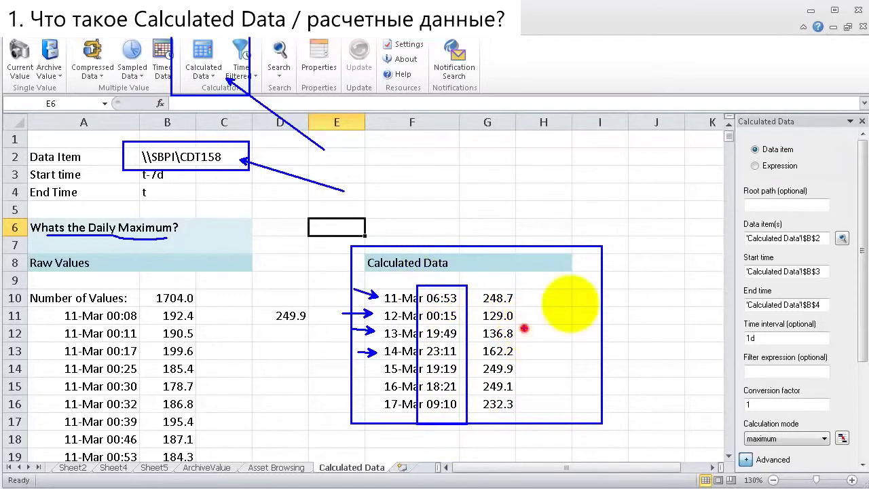
left_click_drag(607, 290, 525, 328)
key("Escape")
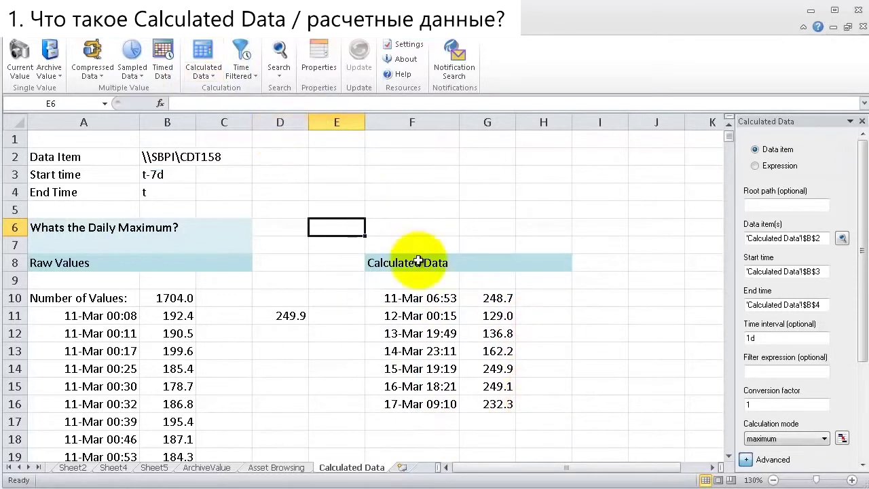
left_click(309, 227)
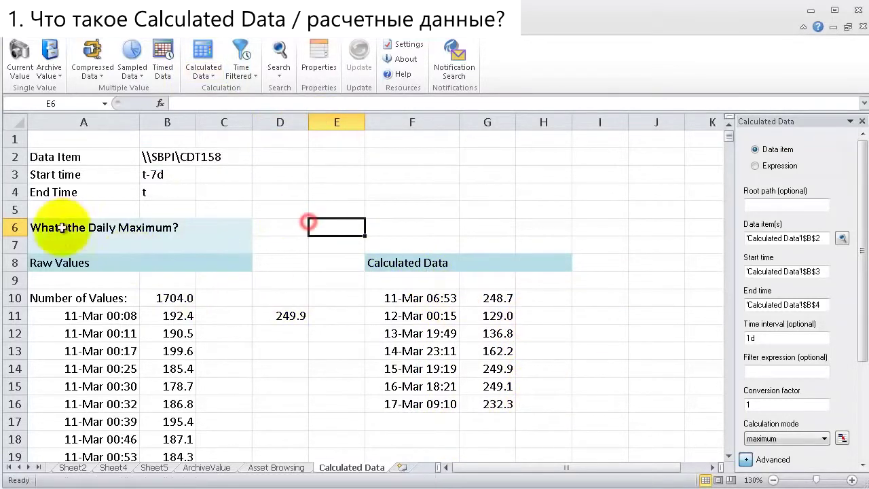
left_click(70, 262)
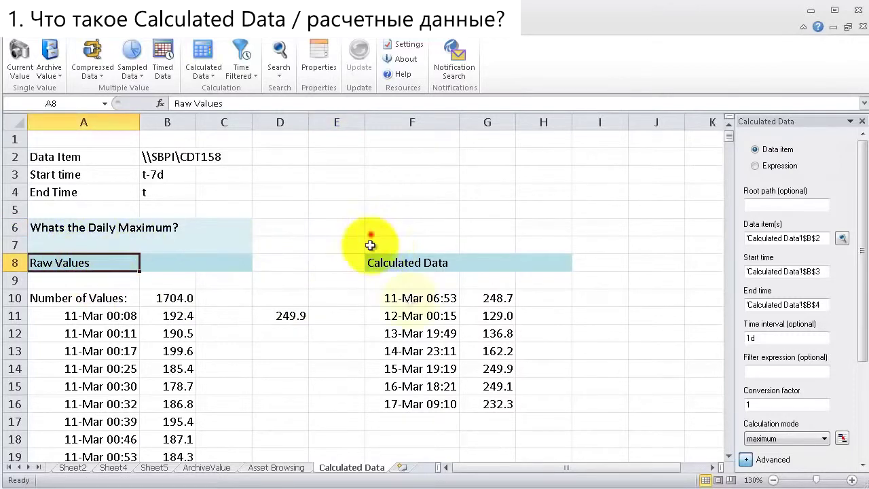
left_click(311, 227)
Review the Compressed Data function behind the raw values in cell A11 and its start and end time settings
left_click(77, 314)
mouse_move(717, 106)
left_mouse_down()
mouse_move(799, 140)
mouse_move(830, 139)
left_mouse_up()
left_click_drag(90, 80, 90, 292)
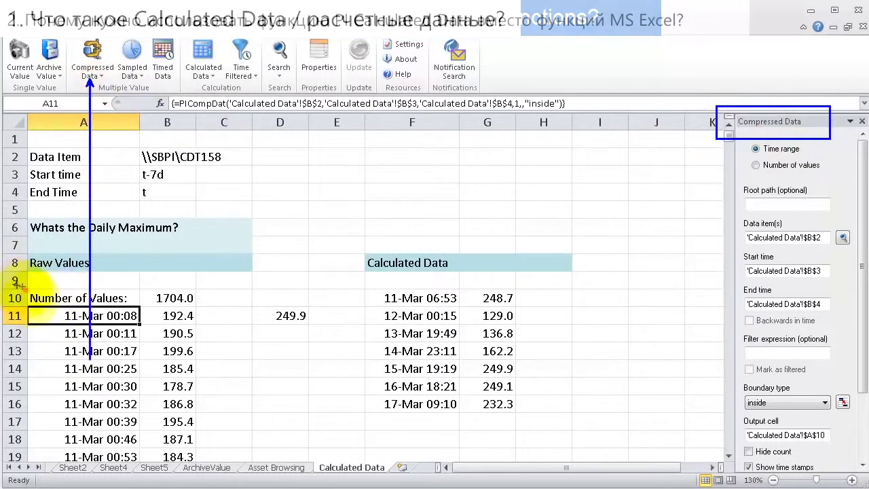
left_click_drag(26, 291, 206, 473)
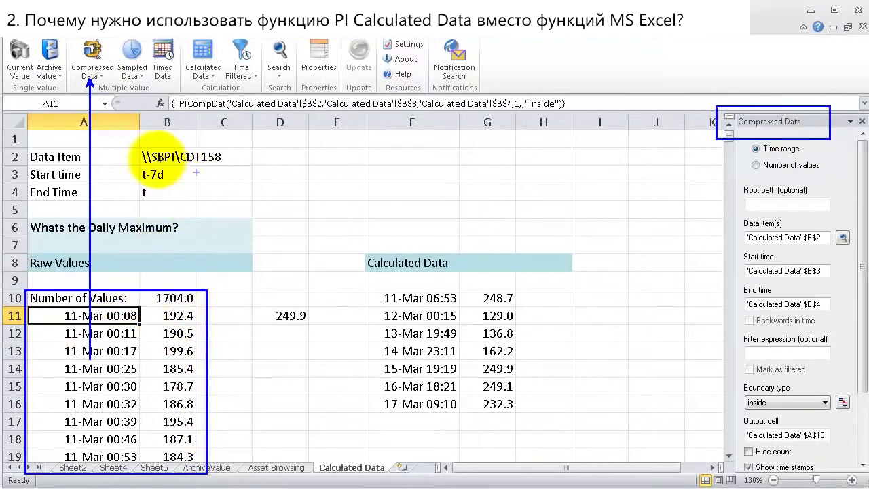
left_click_drag(129, 166, 207, 203)
key("Escape")
mouse_move(124, 161)
left_mouse_down()
mouse_move(217, 219)
mouse_move(210, 209)
left_mouse_up()
mouse_move(727, 251)
left_mouse_down()
mouse_move(839, 313)
mouse_move(845, 327)
left_mouse_up()
left_click_drag(182, 293, 312, 215)
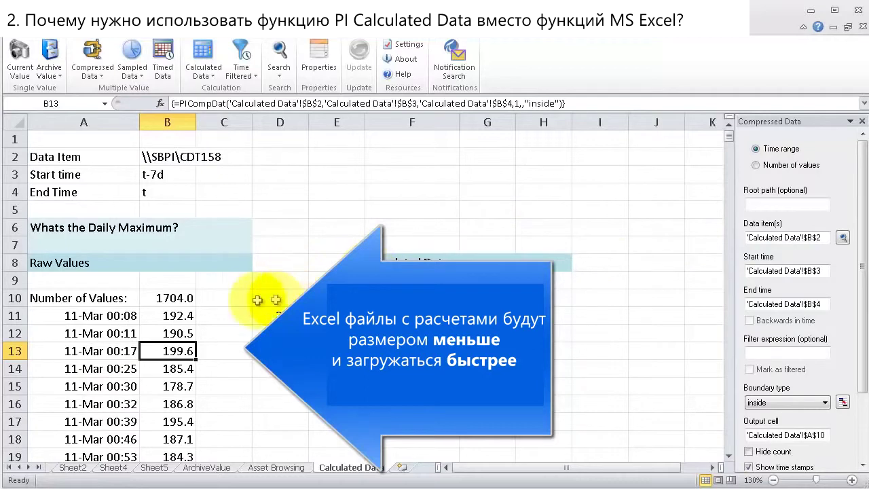
Inspect the MAX formula in cell D11 and the raw values range it refers to
left_click(234, 312)
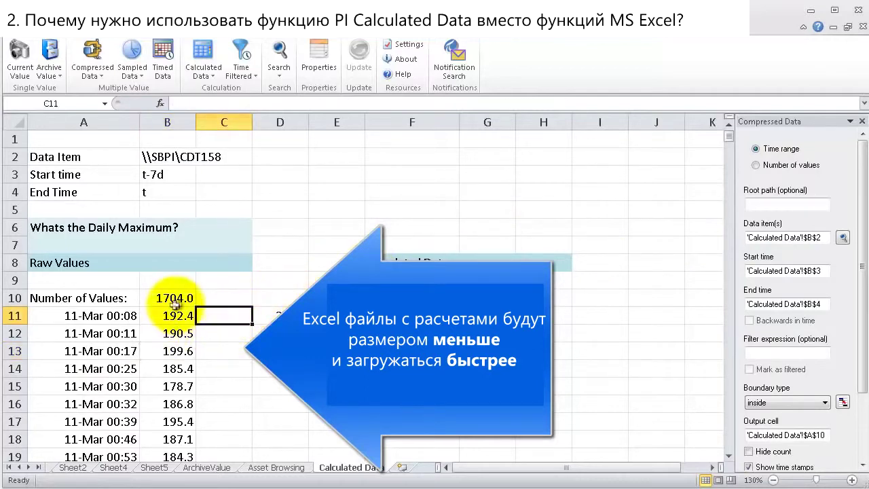
left_click(224, 320)
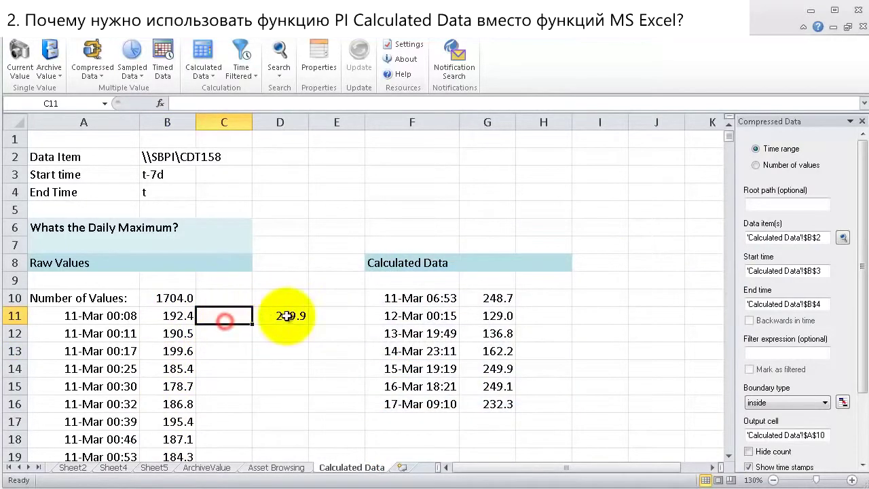
double_click(275, 315)
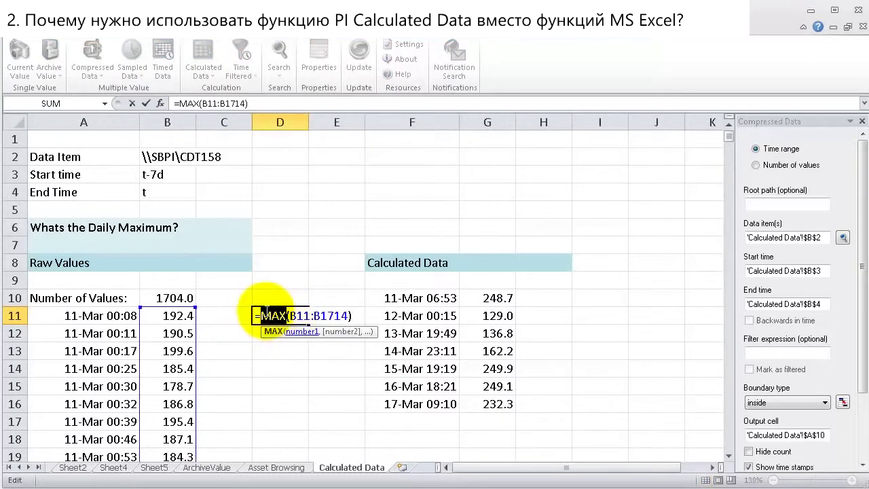
key("Return")
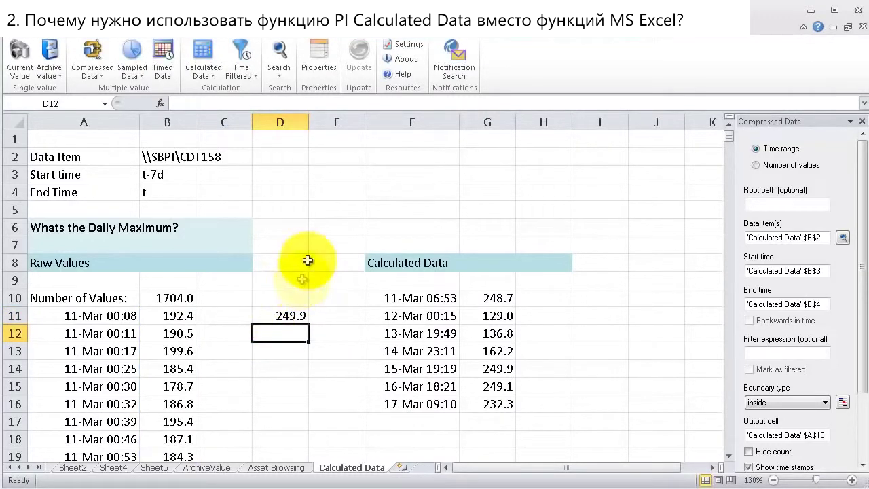
left_click_drag(250, 296, 331, 336)
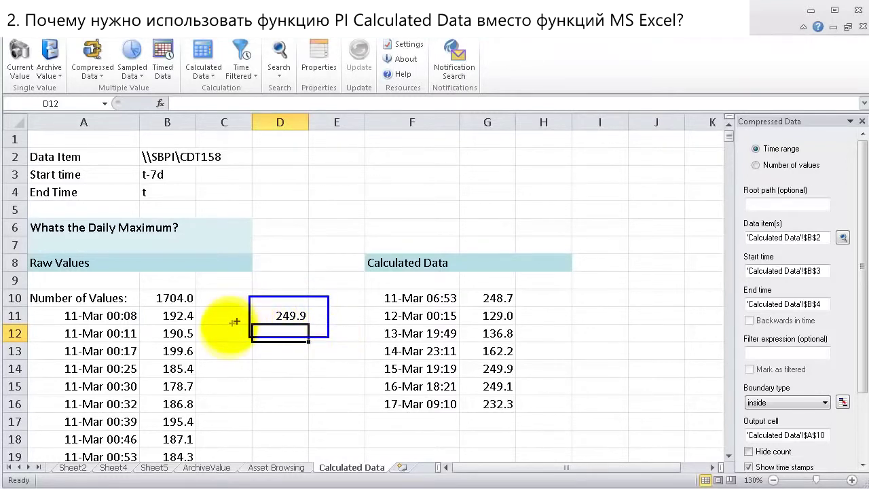
left_click_drag(249, 307, 192, 384)
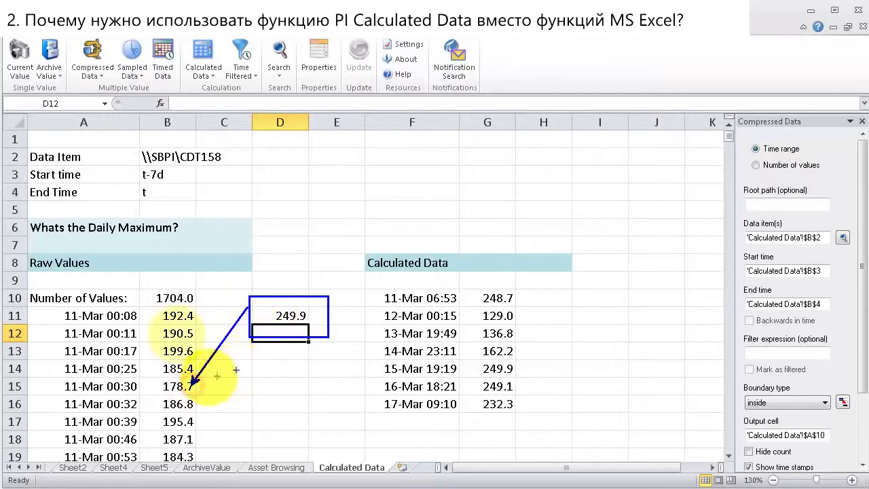
left_click_drag(148, 302, 195, 457)
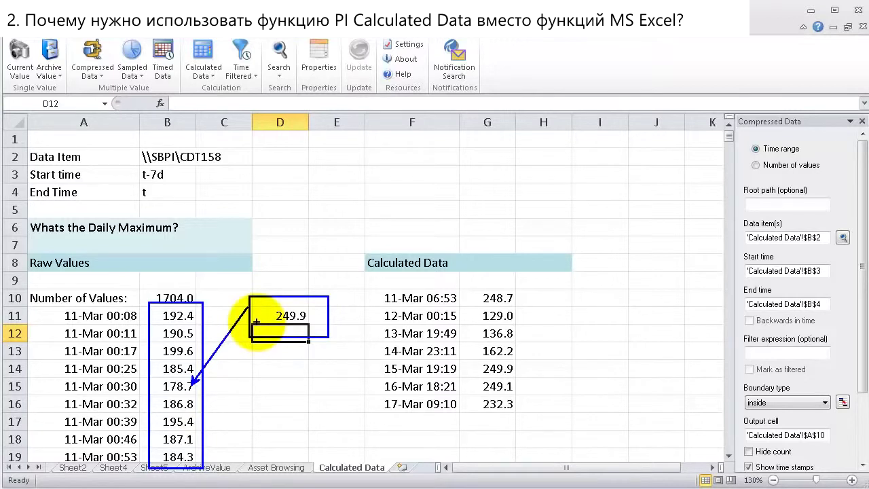
left_click_drag(162, 39, 253, 98)
left_click_drag(213, 79, 343, 232)
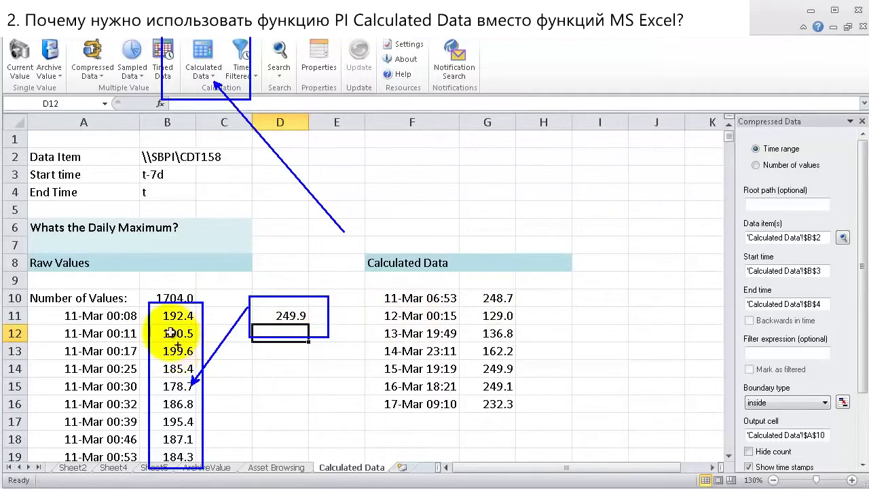
Set the time interval of the Calculated Data maximum function to 7d and apply it
left_click(439, 331)
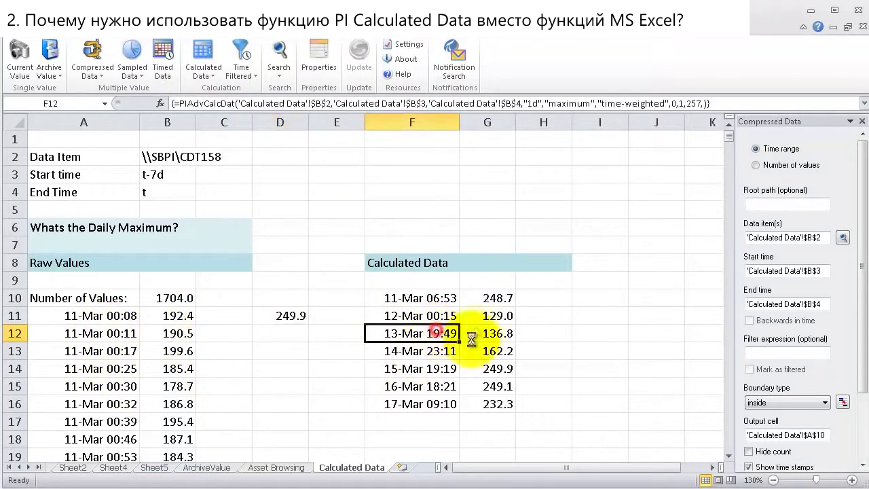
left_click(485, 317)
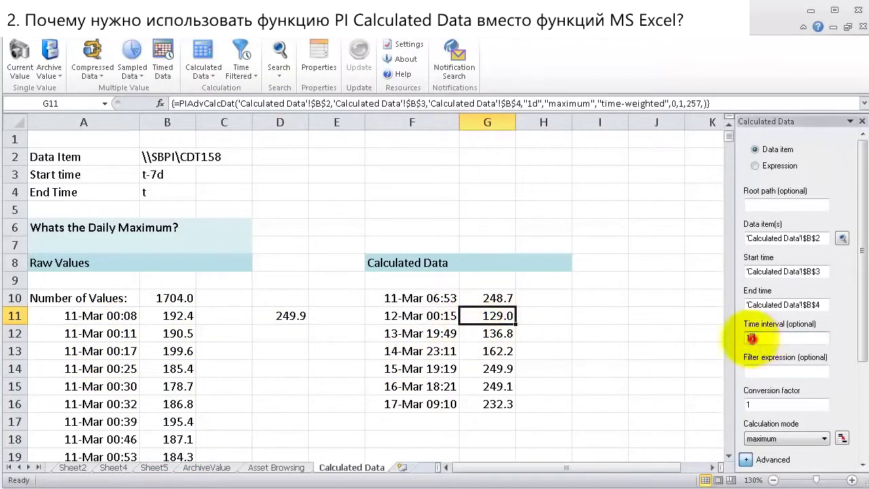
type("7")
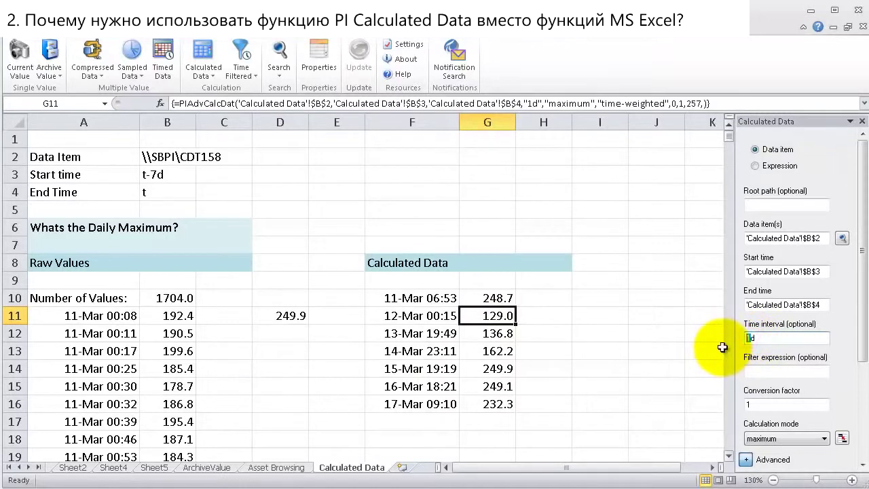
key("Return")
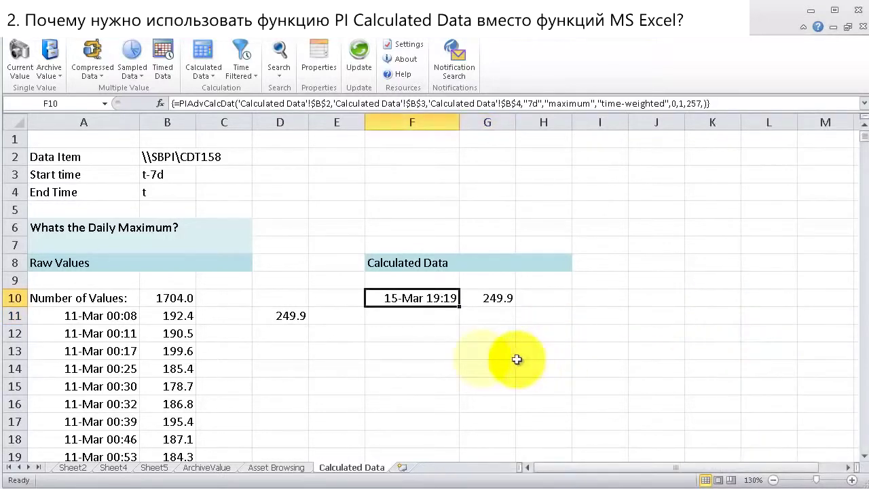
left_click_drag(346, 281, 553, 329)
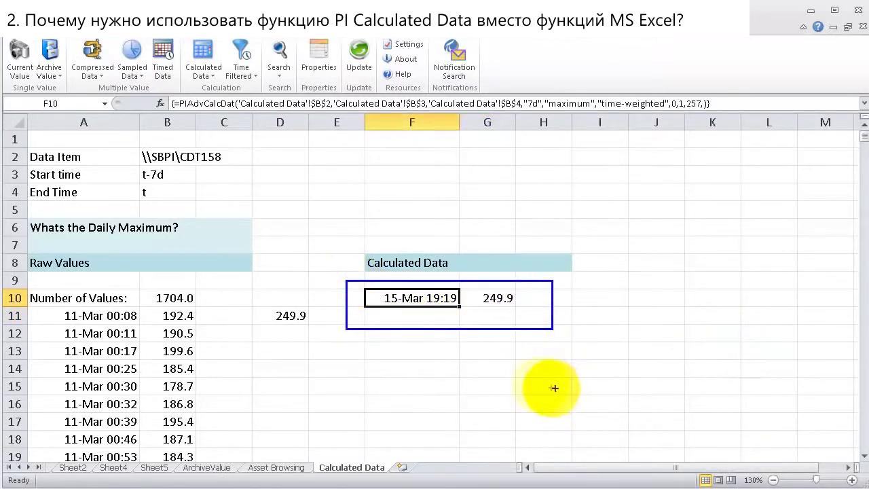
left_click_drag(426, 313, 402, 376)
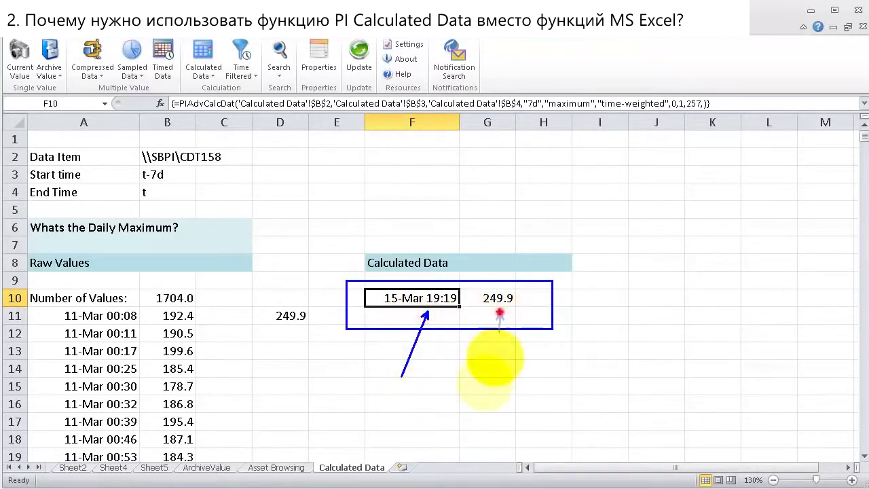
left_click_drag(499, 311, 486, 386)
mouse_move(20, 282)
left_mouse_down()
mouse_move(217, 453)
mouse_move(207, 469)
left_mouse_up()
left_click_drag(247, 297, 326, 336)
left_click_drag(325, 231, 276, 302)
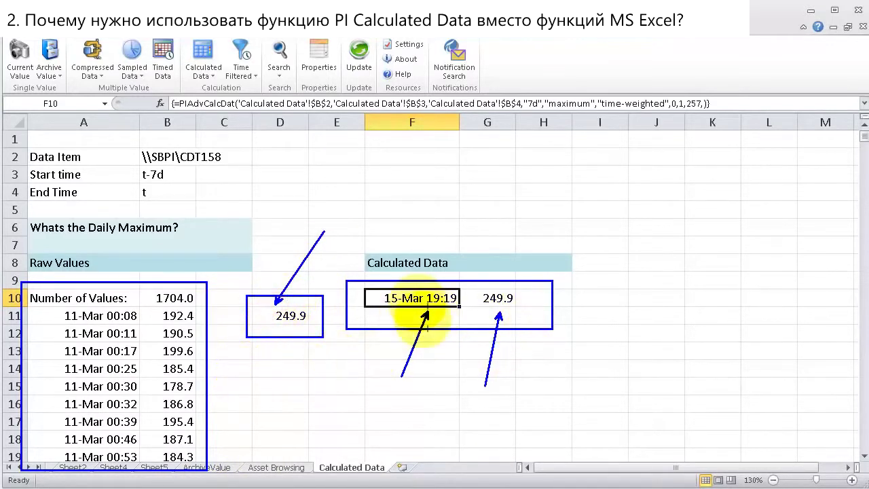
key("Escape")
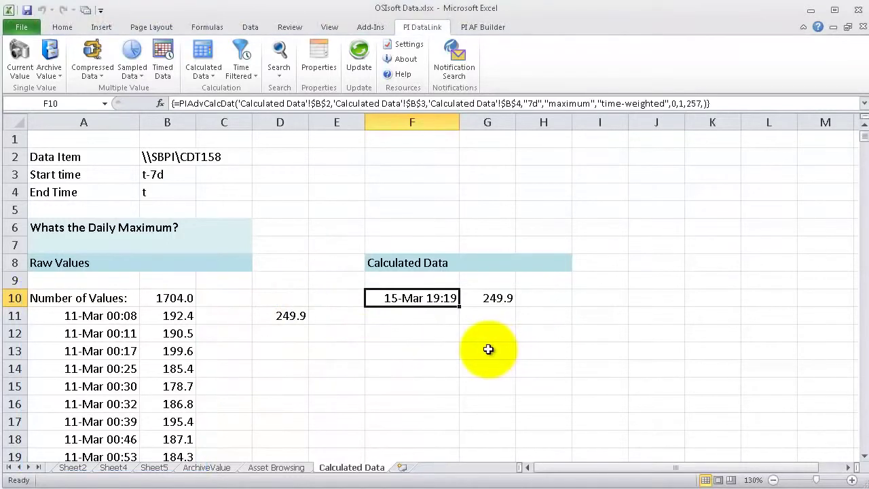
Clear all contents from row 9 downward on the Calculated Data sheet
left_click(13, 281)
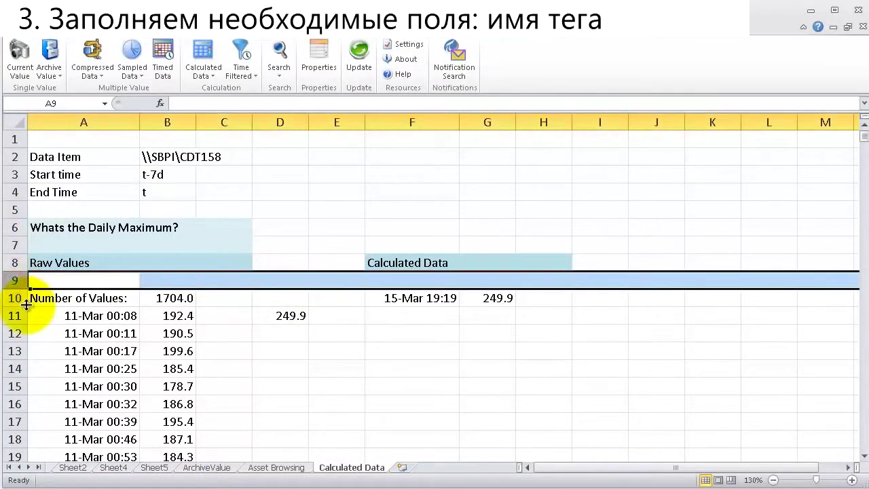
key("ctrl+shift+Down")
key("ctrl+shift+Down")
key("Delete")
key("ctrl+BackSpace")
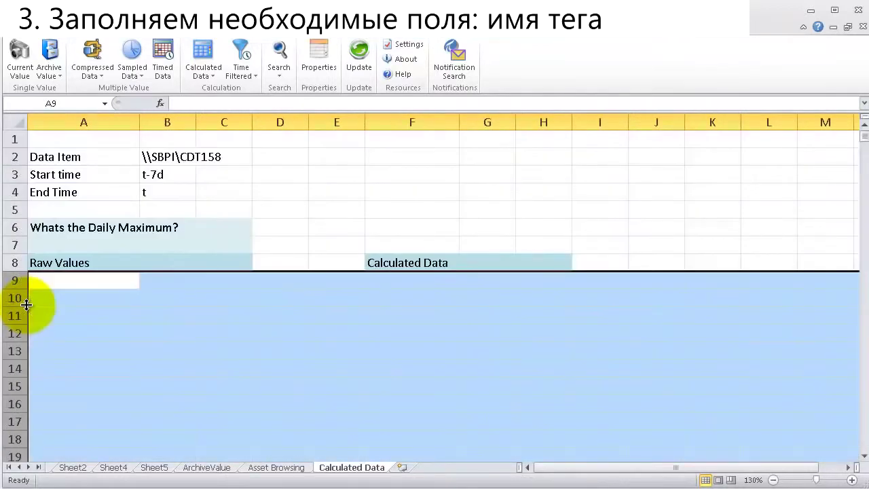
Clear the data item, start time and end time values from the range B2:B5
left_click(167, 243)
left_click_drag(166, 157, 166, 206)
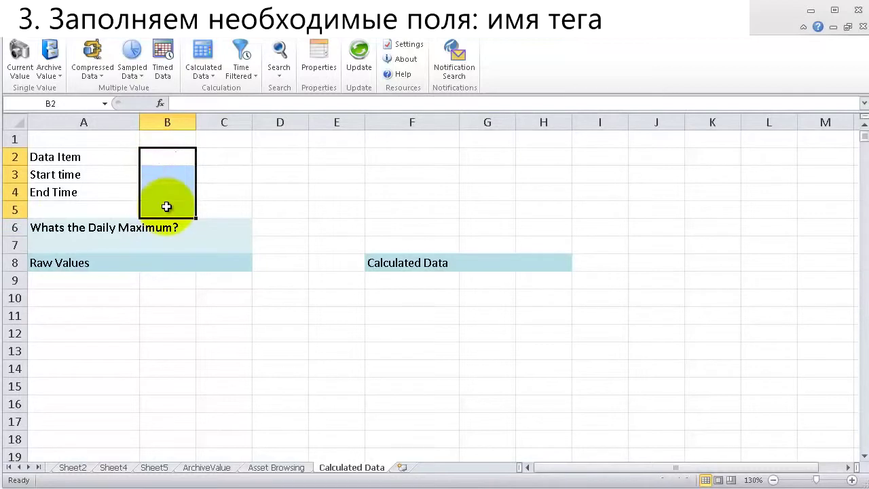
left_click(106, 195)
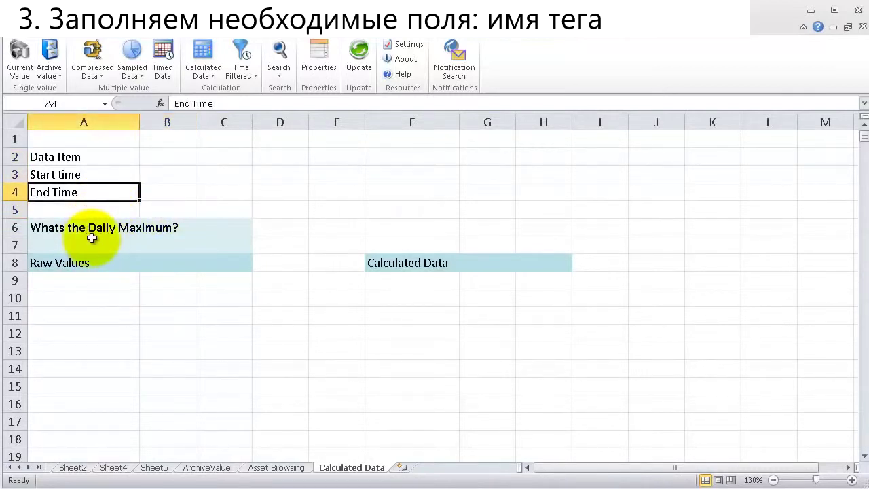
left_click(176, 212)
Search the SBPI server for the tag cdt158 and insert \\SBPI\CDT158 as the data item in cell B2
left_click(159, 157)
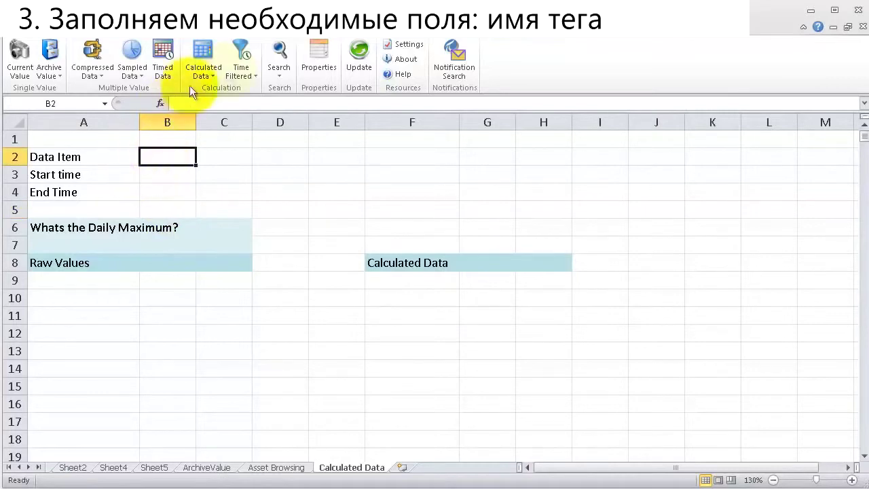
left_click(276, 49)
left_click_drag(266, 62, 333, 87)
left_click(279, 118)
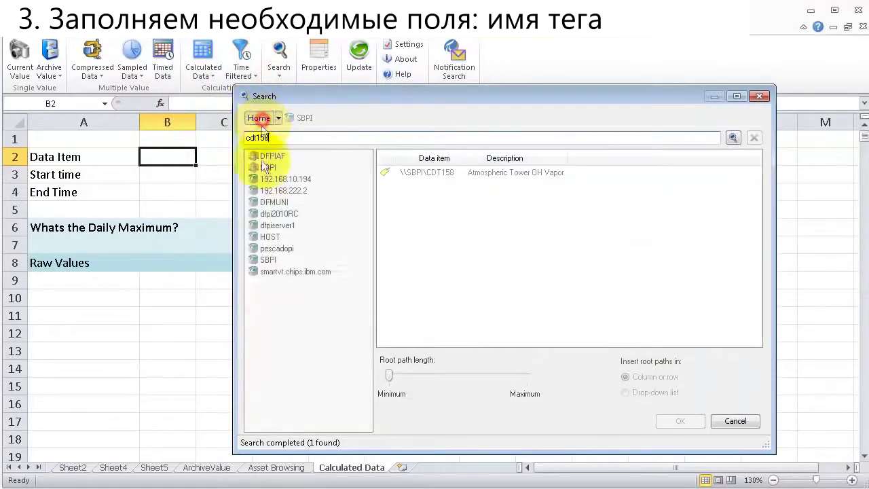
left_click(254, 263)
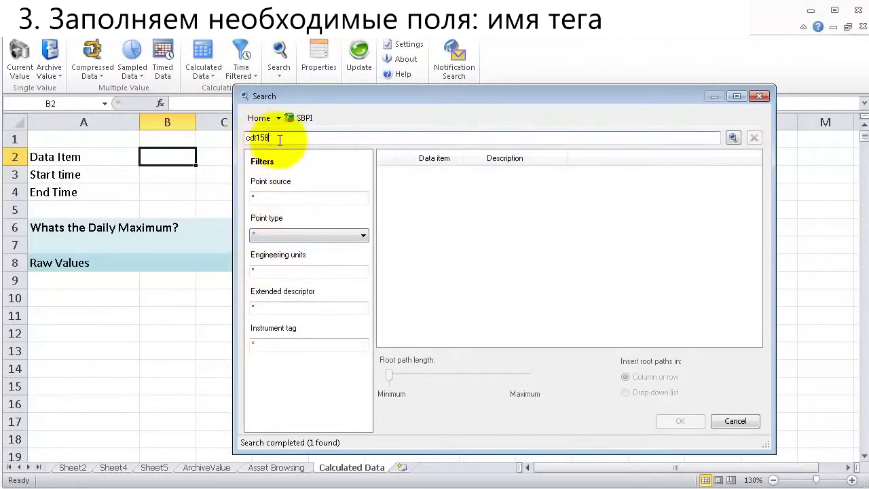
left_click(733, 138)
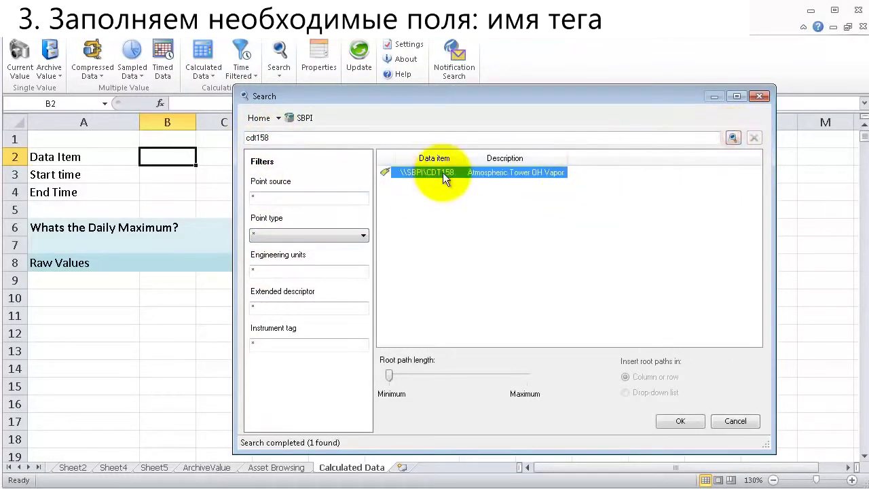
left_click(679, 422)
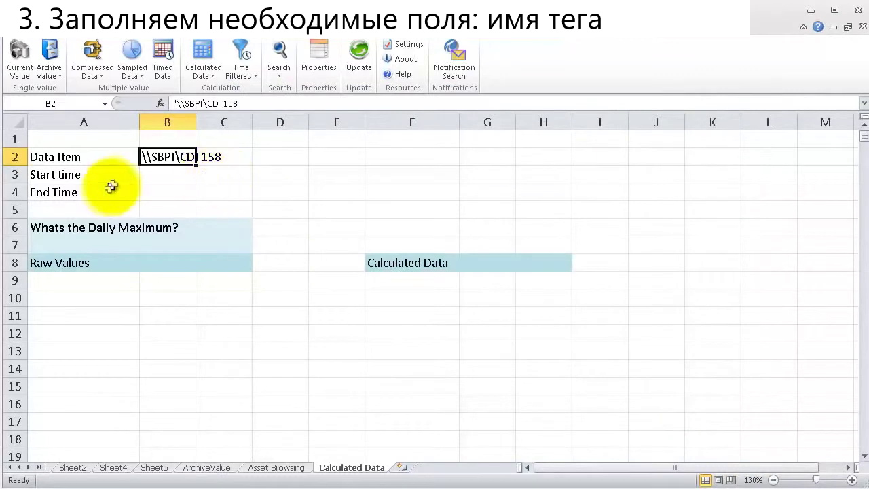
Enter the start time t-7d in cell B3 and the end time t in cell B4
left_click(168, 175)
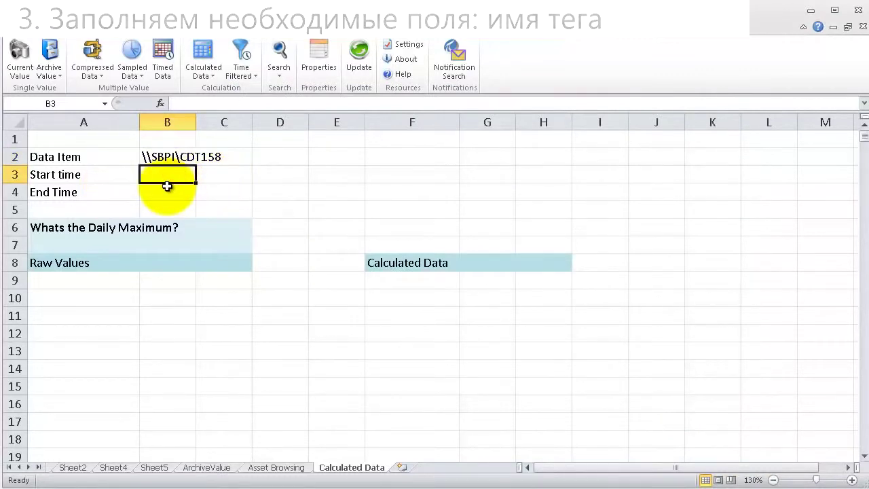
type("t-")
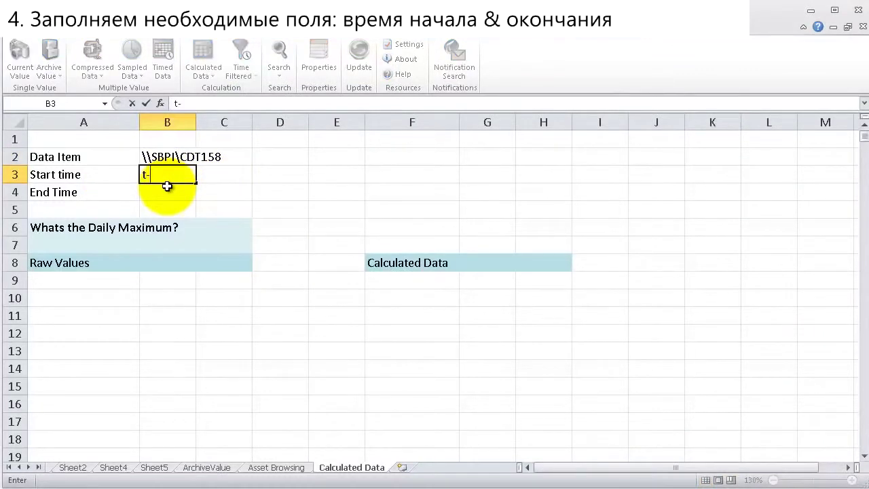
type("7d")
key("Return")
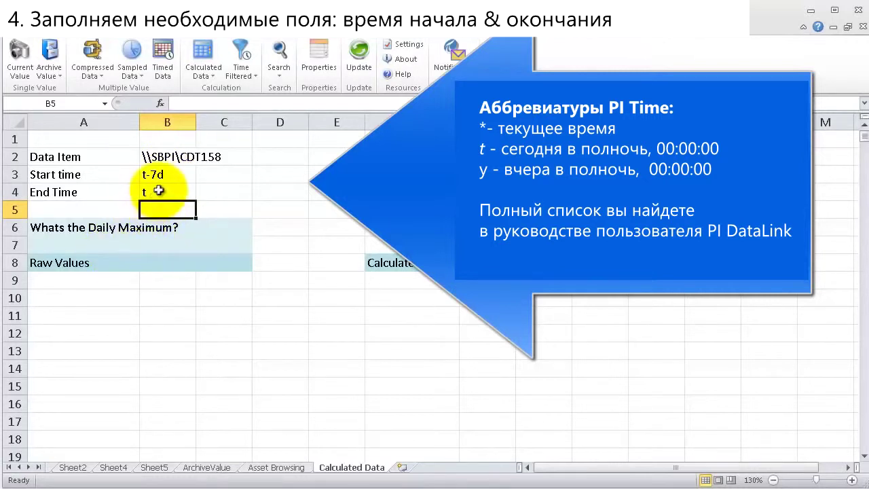
Start a Calculated Data function in cell F9 that references B2 as data item, B3 as start time and B4 as end time
left_click(93, 242)
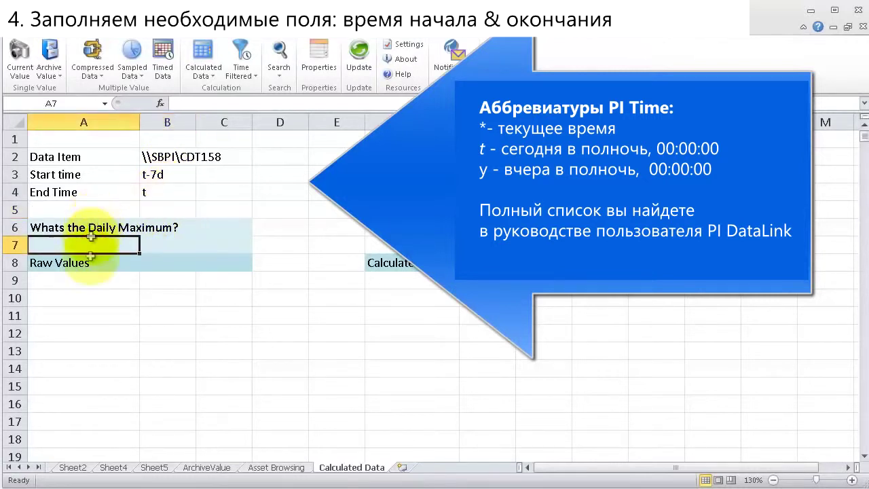
left_click(75, 279)
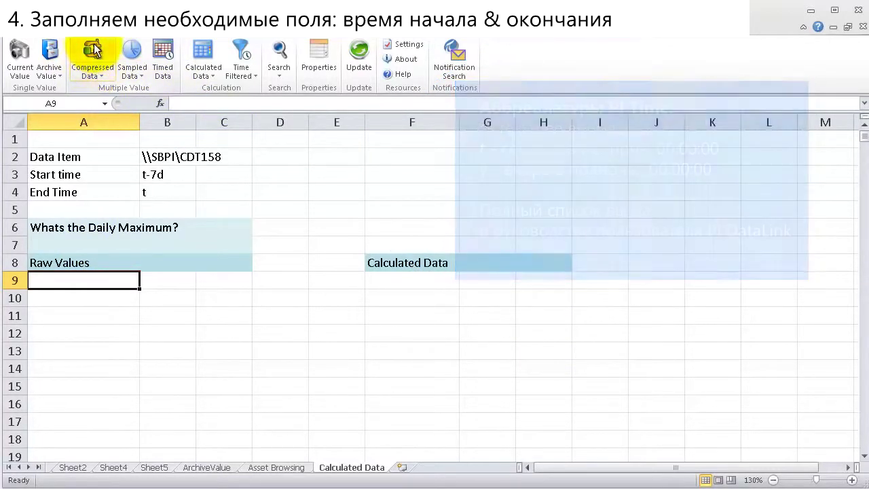
left_click(404, 281)
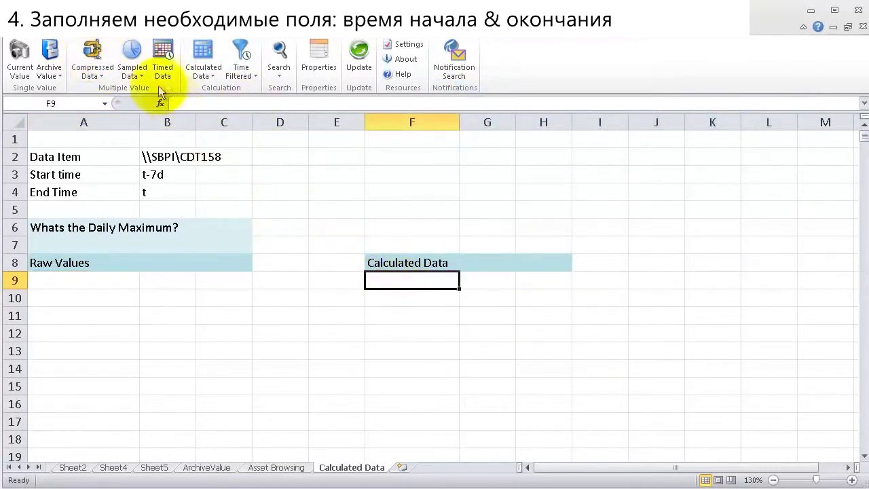
left_click(201, 53)
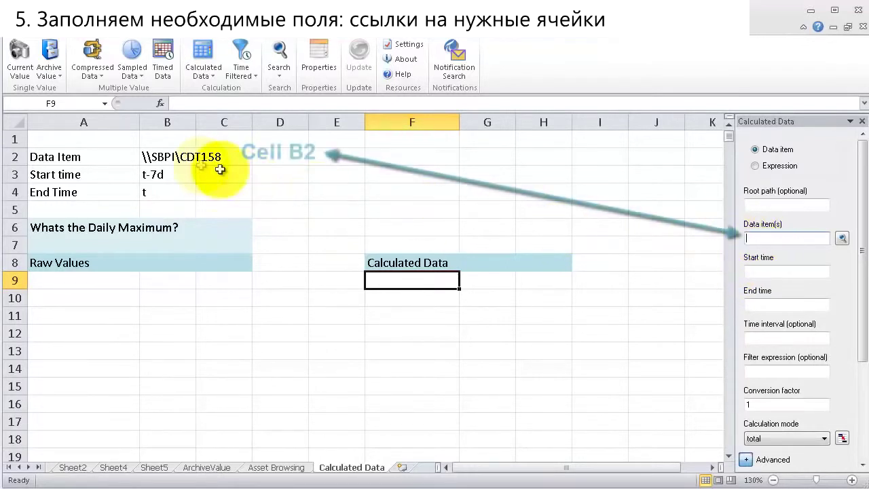
left_click(171, 157)
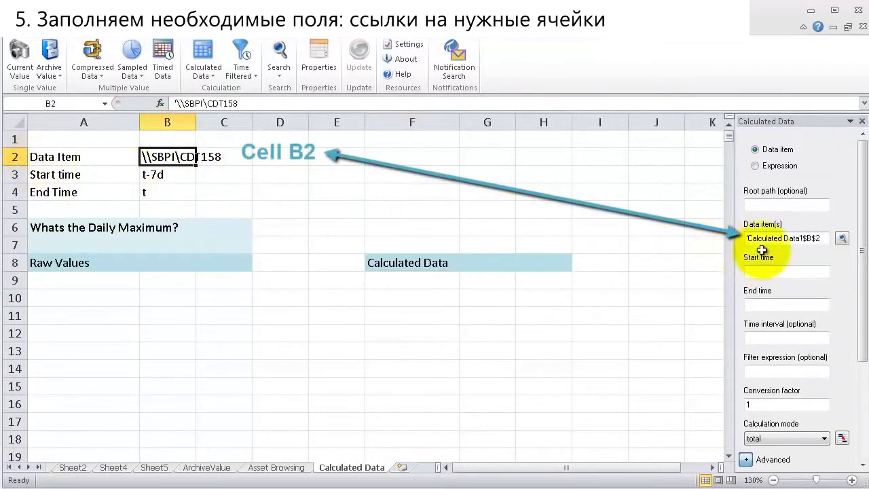
left_click(794, 274)
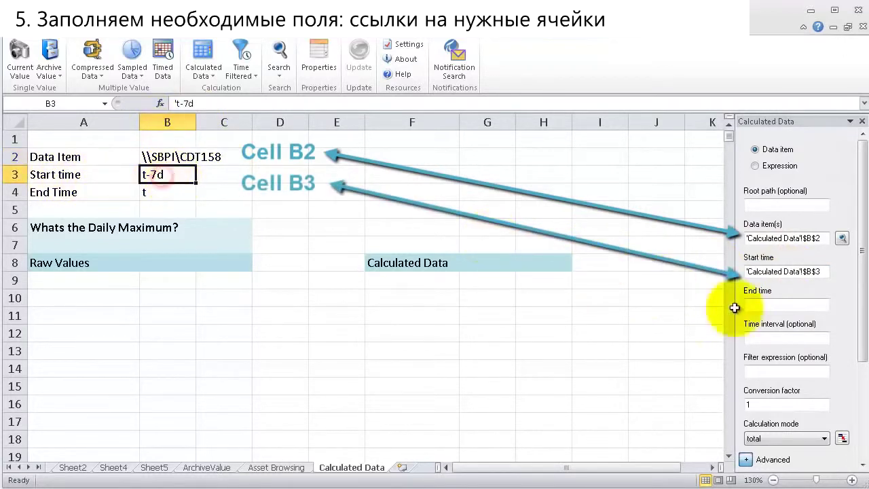
left_click(772, 305)
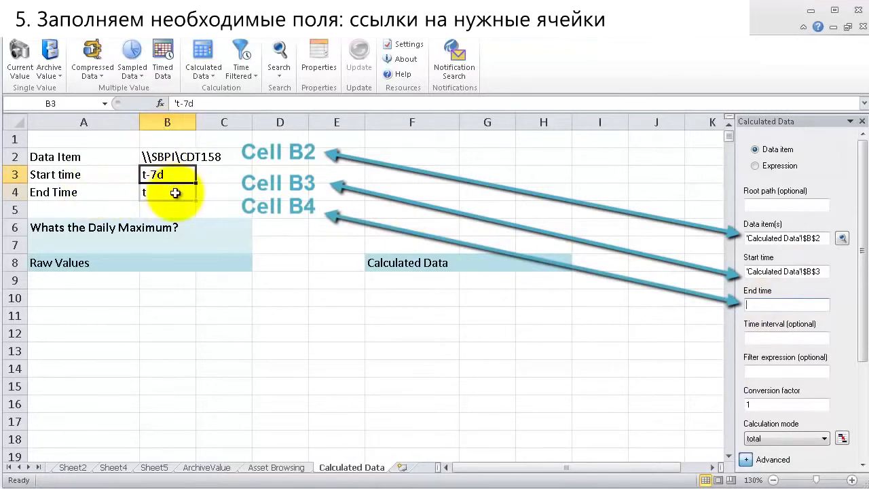
left_click(175, 192)
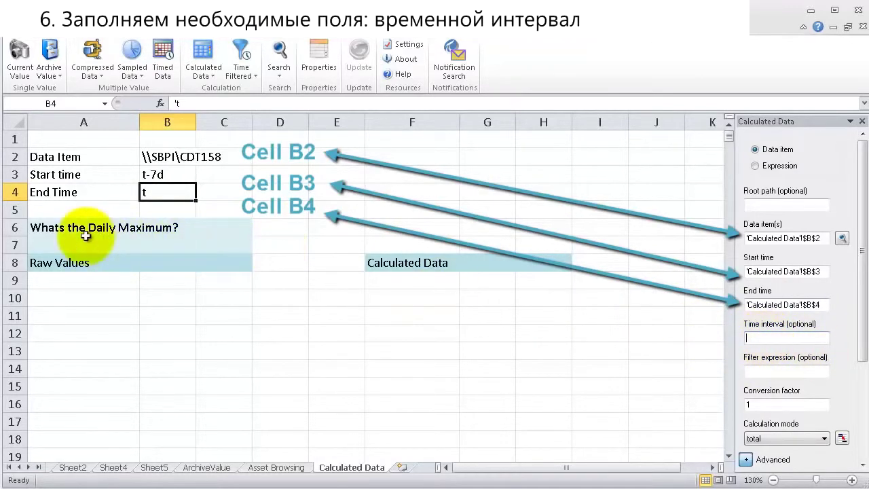
Set the function's time interval to 1d and its calculation mode to maximum, and apply it
type("1d")
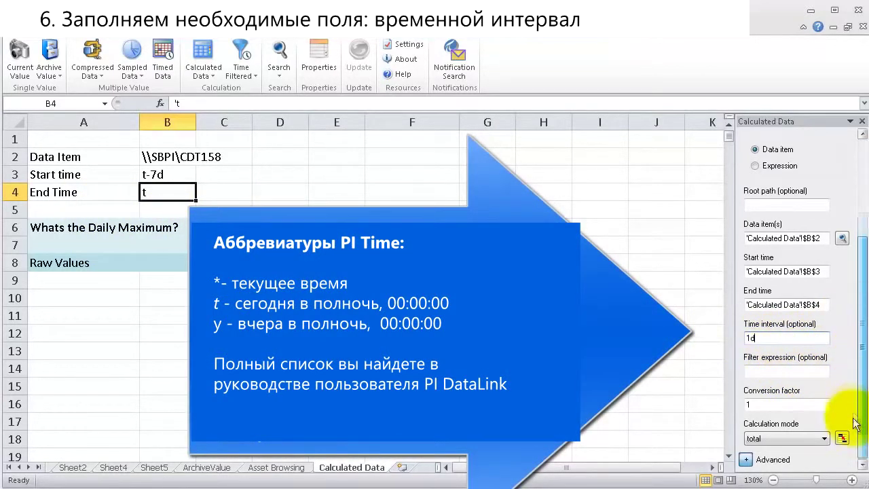
scroll(857, 408, "down", 3)
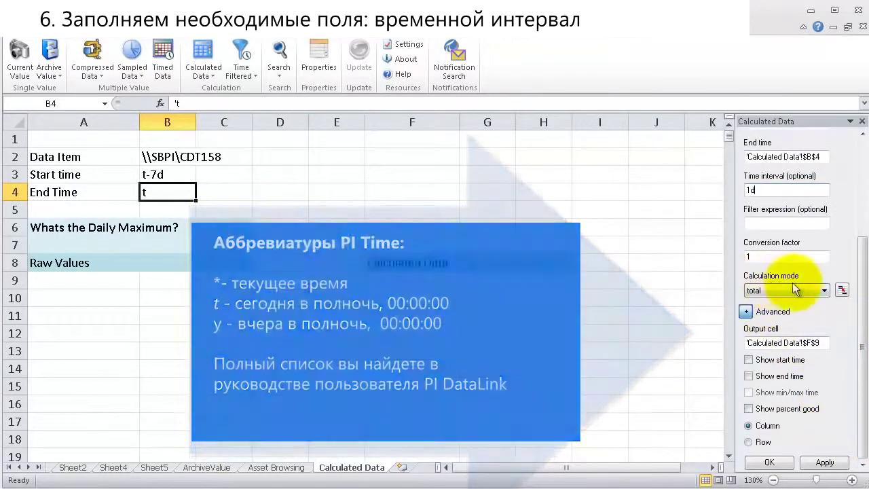
left_click(802, 292)
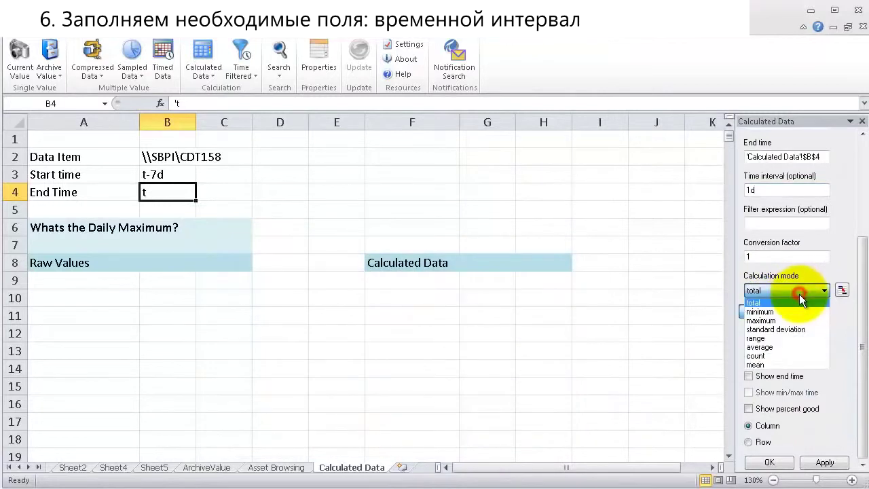
left_click(774, 321)
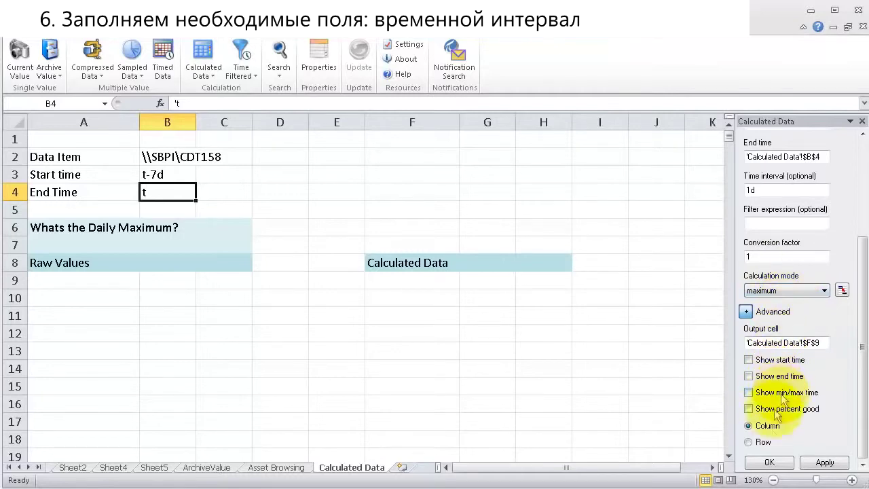
left_click(824, 463)
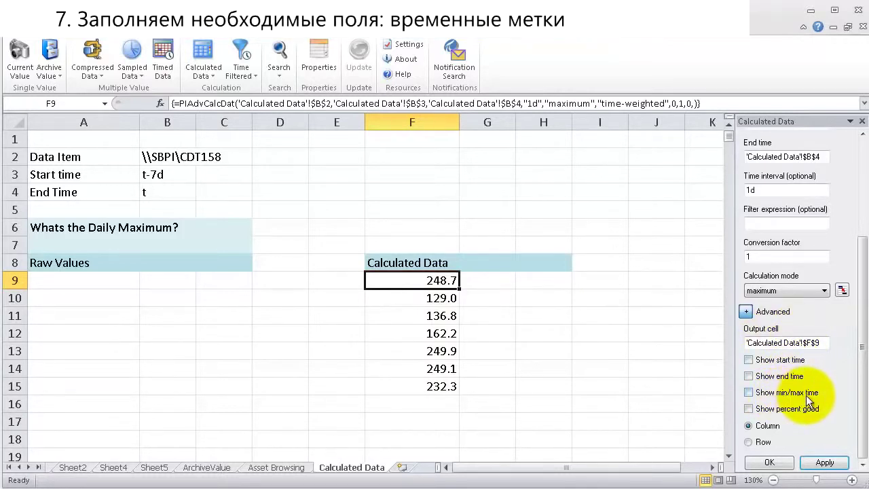
Include the min/max time, start time and end time in the daily maximum output, applying the changes
left_click(824, 462)
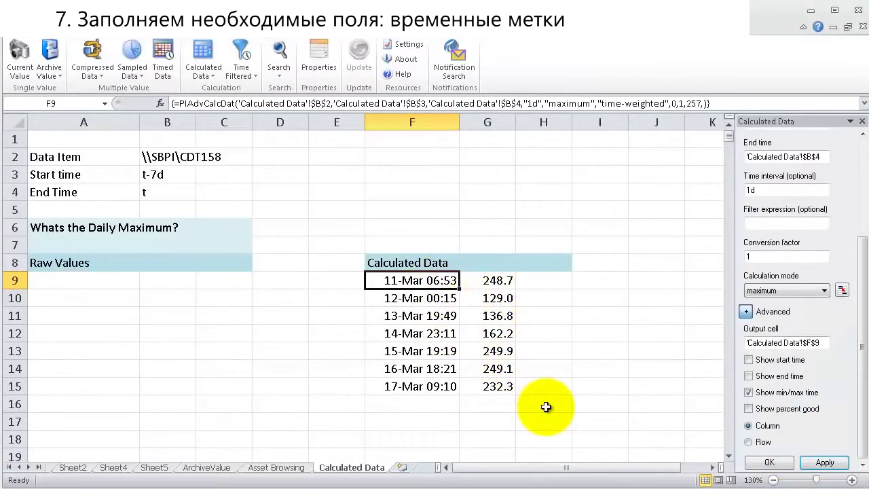
left_click(749, 360)
left_click(751, 376)
left_click(825, 462)
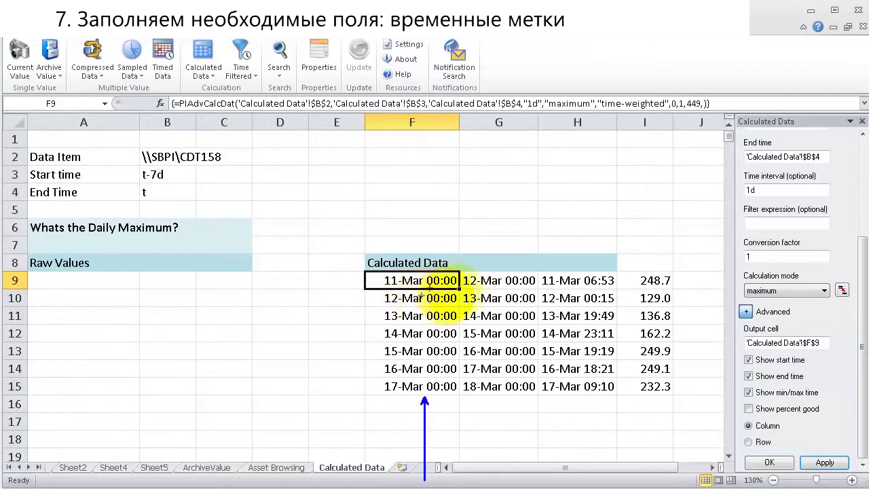
left_click_drag(499, 407, 499, 475)
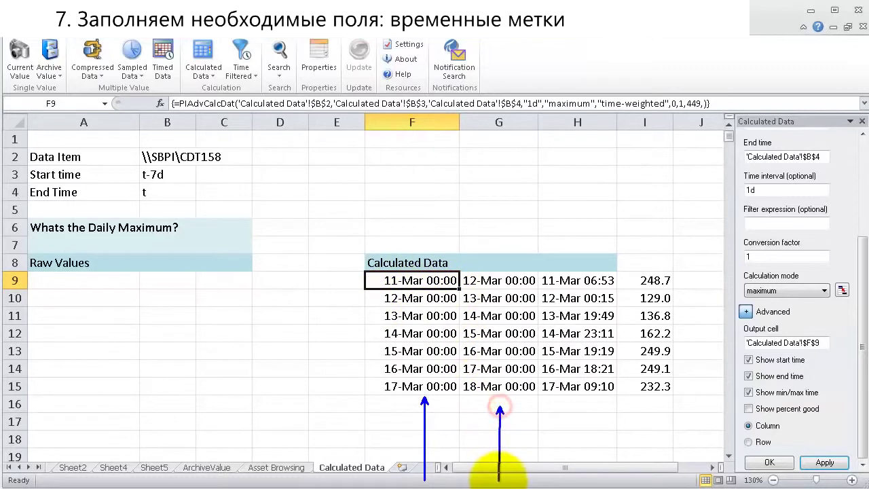
mouse_move(357, 270)
left_mouse_down()
mouse_move(471, 275)
mouse_move(550, 293)
left_mouse_up()
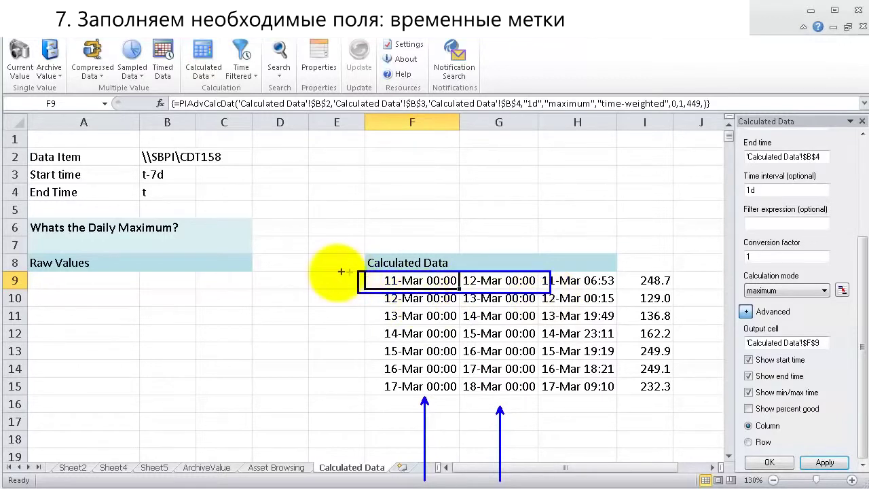
left_click_drag(351, 280, 248, 280)
left_click_drag(348, 300, 243, 300)
left_click_drag(348, 319, 233, 318)
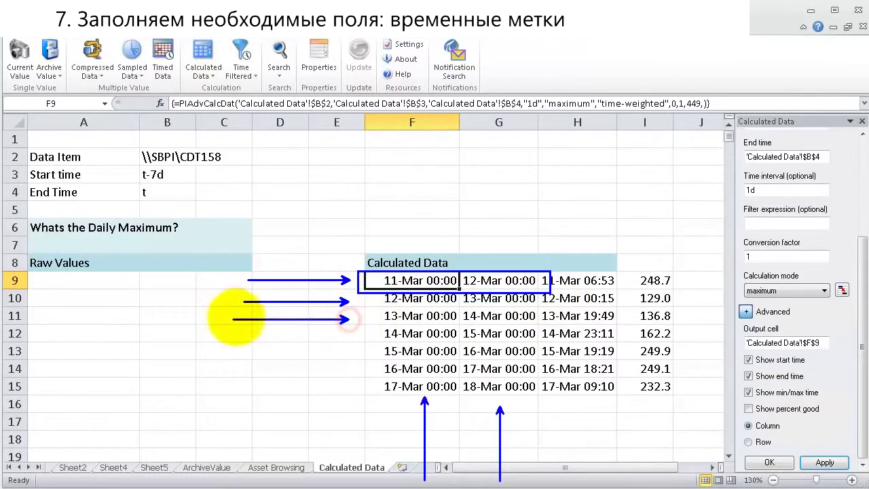
key("Escape")
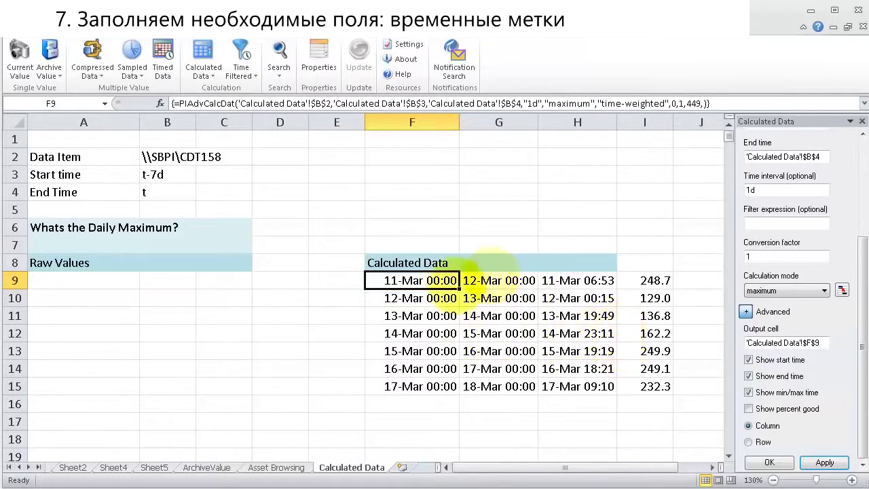
mouse_move(603, 276)
left_mouse_down()
mouse_move(631, 197)
mouse_move(638, 201)
left_mouse_up()
mouse_move(614, 266)
left_mouse_down()
mouse_move(717, 308)
mouse_move(688, 294)
left_mouse_up()
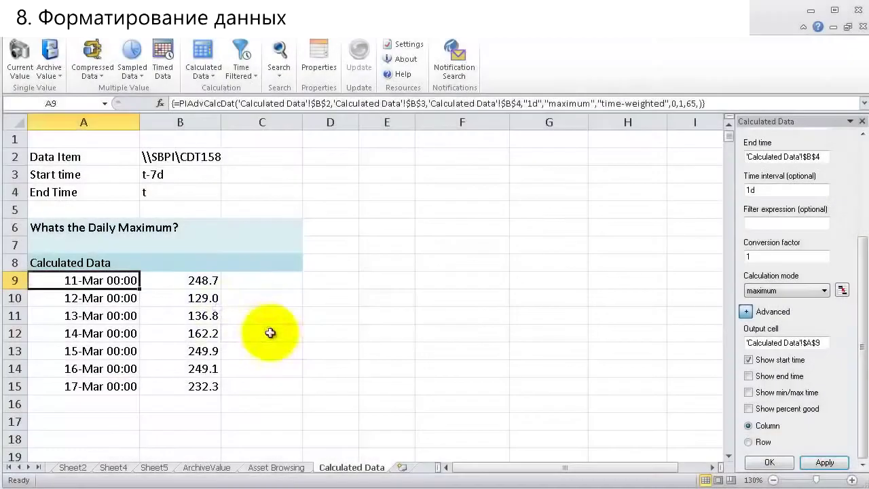
Insert an empty row at row 9, directly beneath the Calculated Data heading
left_click(269, 332)
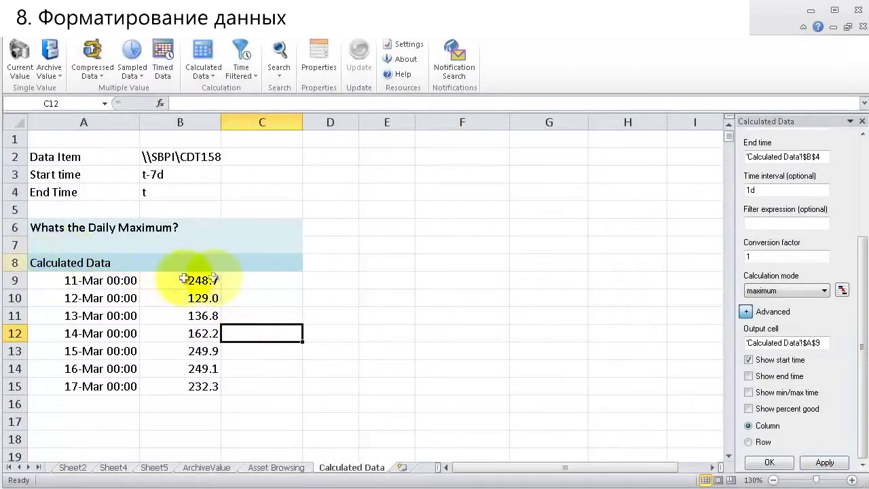
left_click(17, 280)
right_click(16, 281)
left_click(62, 370)
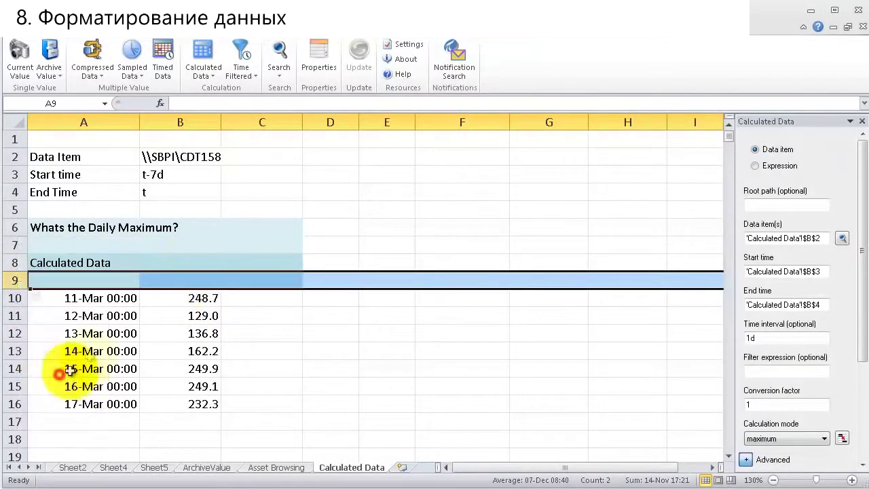
Enter the column headings Max in cell B9 and Min in cell C9
left_click(174, 281)
type("Max")
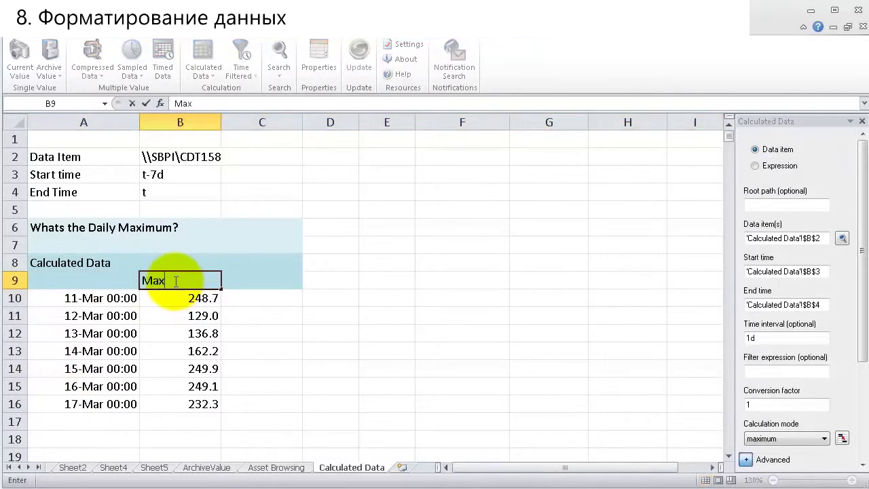
key("Tab")
type("M")
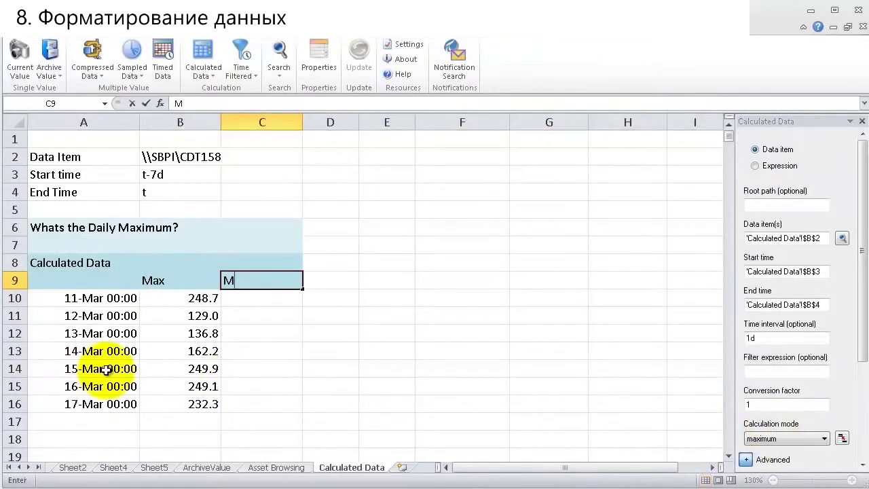
type("in")
key("Tab")
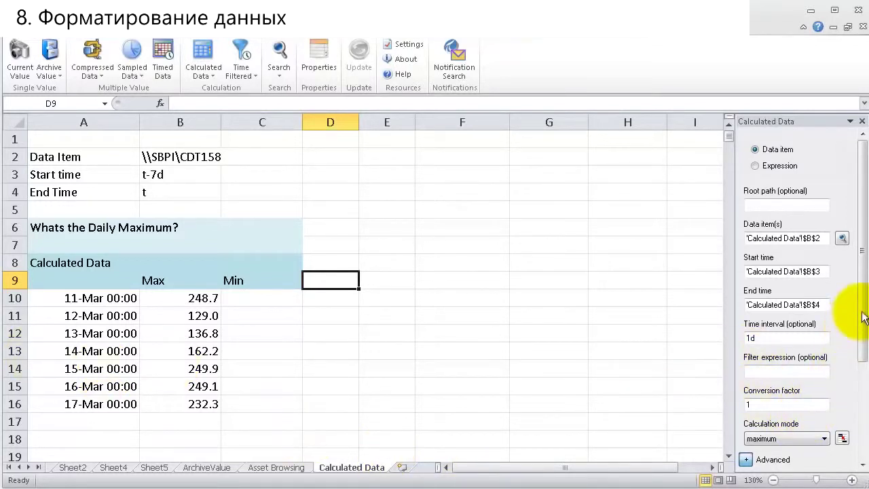
Check the available calculation modes without changing the mode, and enter the column heading Range in cell D9
scroll(863, 340, "down", 3)
left_click(822, 290)
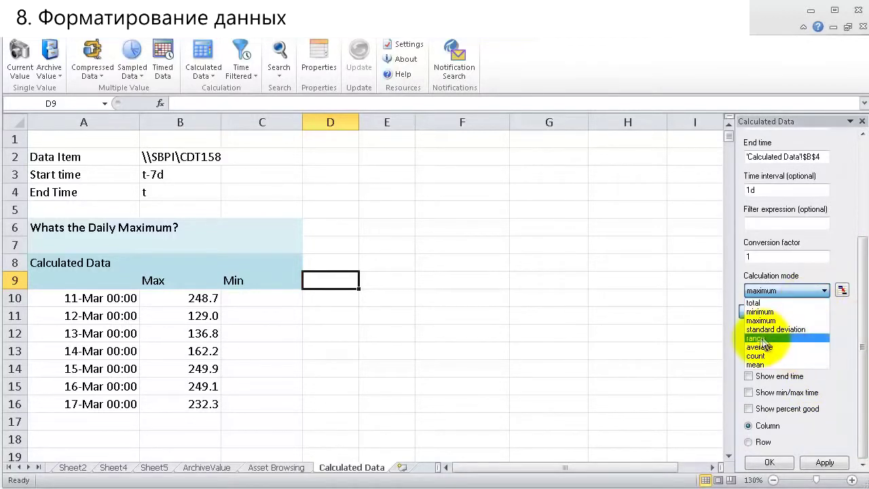
left_click(316, 277)
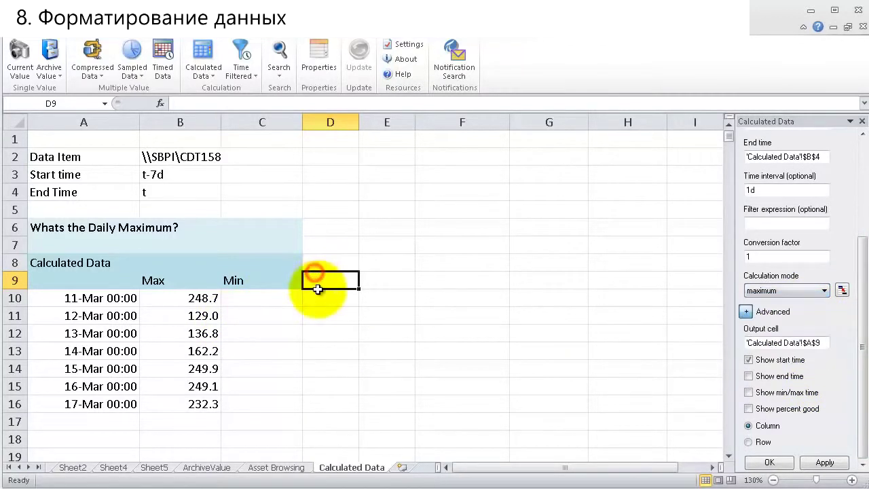
type("Range")
key("Return")
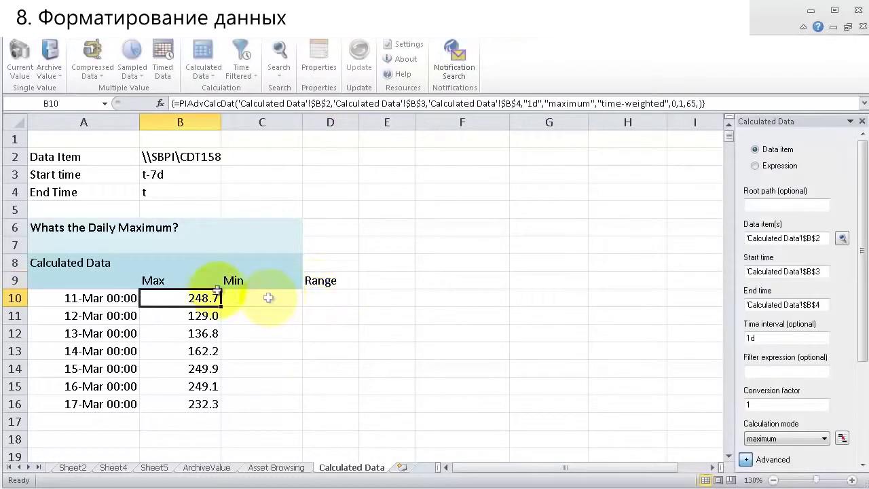
Start a Calculated Data function in cell C10 with data item B2, start time B3, end time B4 and time interval 1d
left_click(265, 300)
left_click(204, 303)
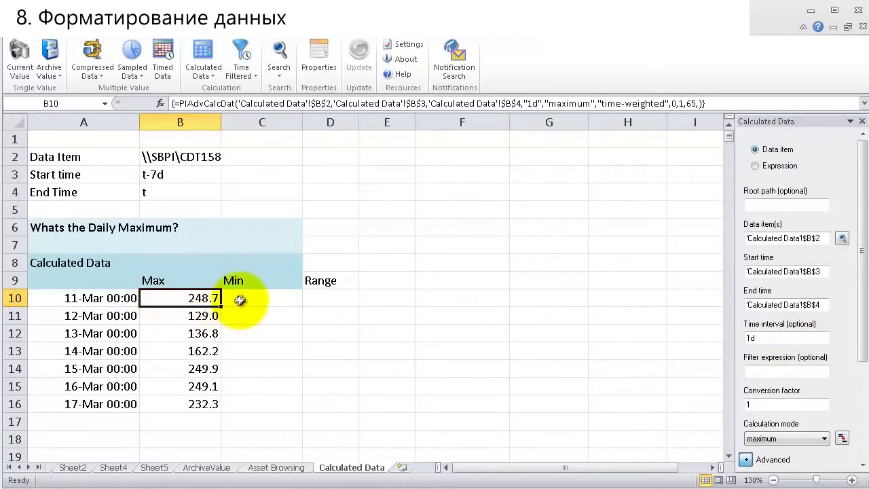
left_click(262, 299)
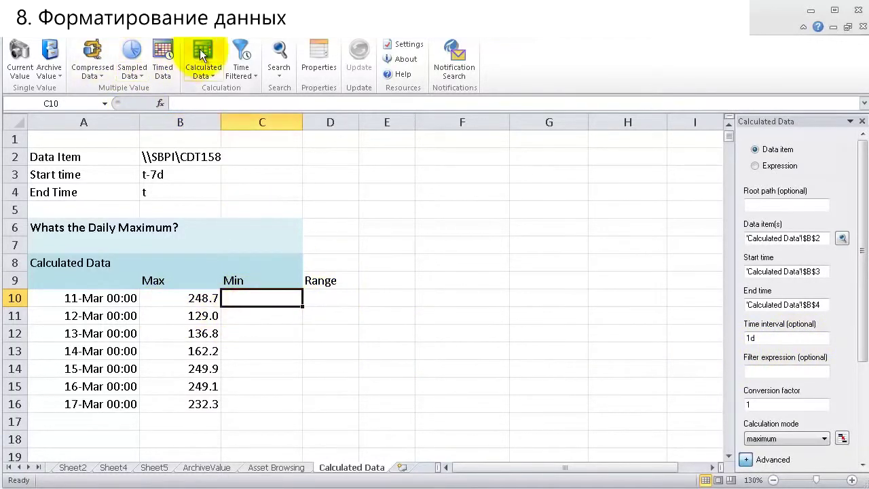
left_click(202, 56)
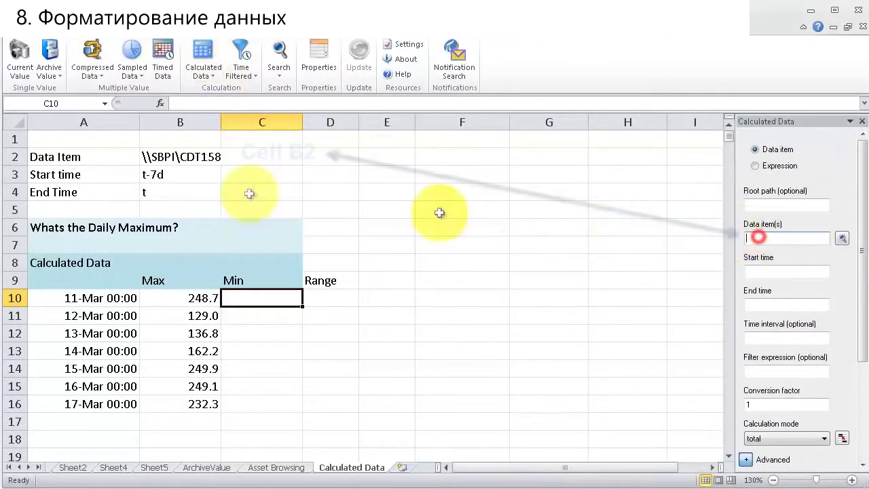
left_click(171, 158)
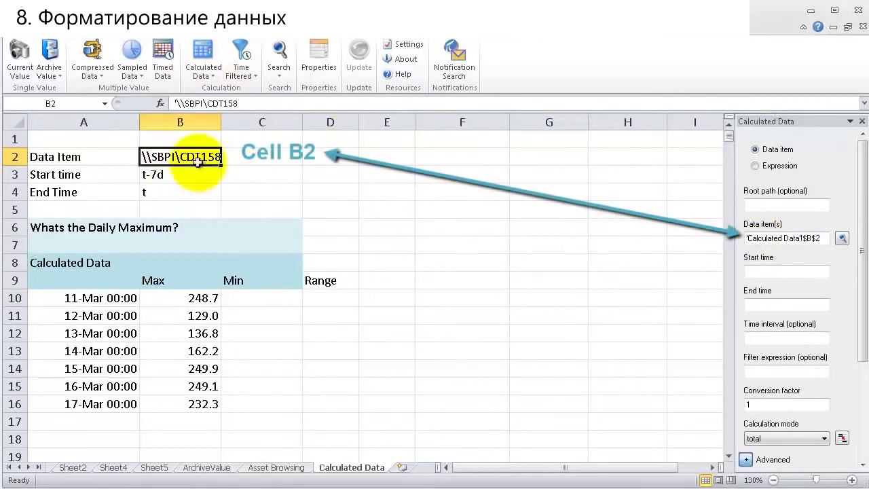
left_click(776, 272)
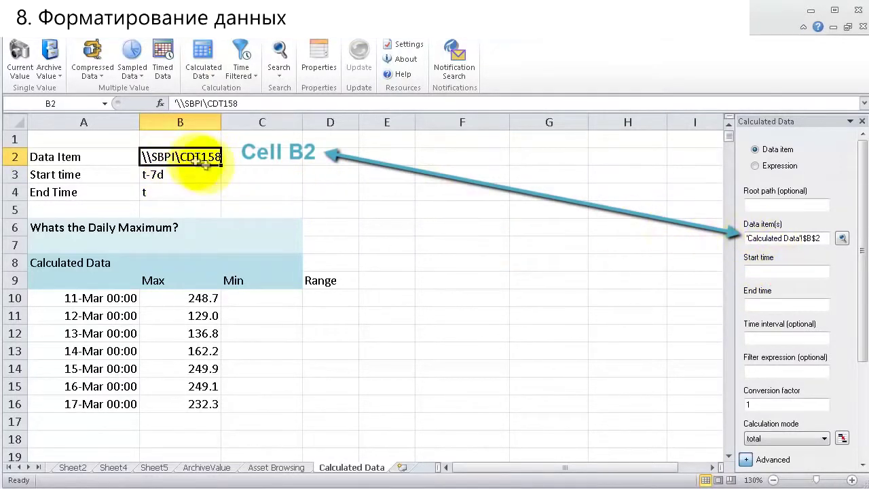
left_click(775, 272)
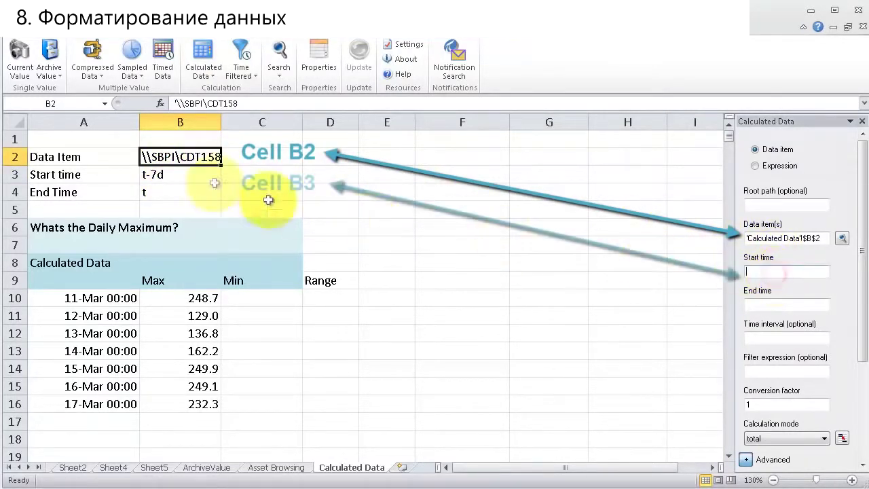
left_click(167, 175)
left_click(794, 307)
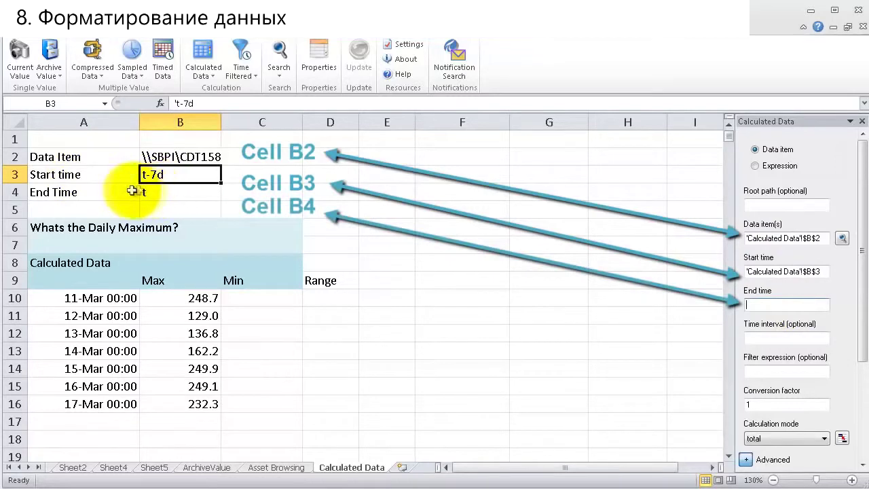
left_click(167, 192)
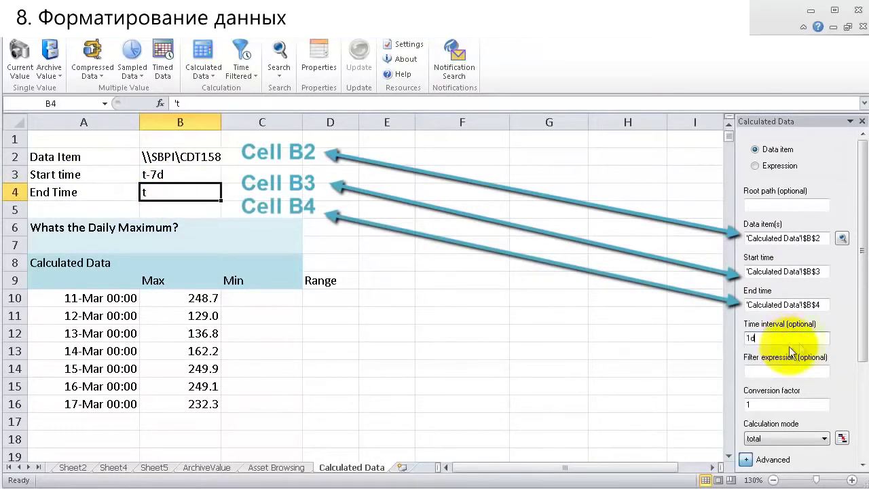
Set the calculation mode to minimum and apply the function to output the daily values from C10
left_click_drag(863, 252, 863, 348)
left_click(786, 290)
left_click(754, 310)
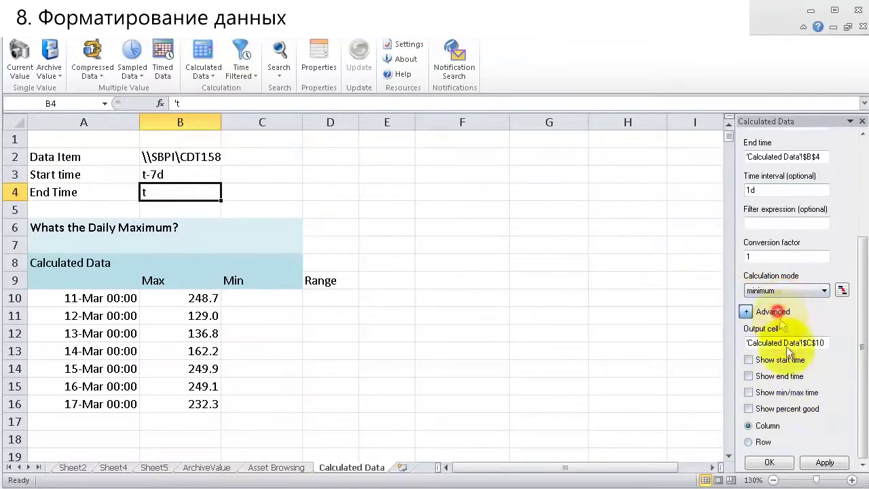
left_click(823, 464)
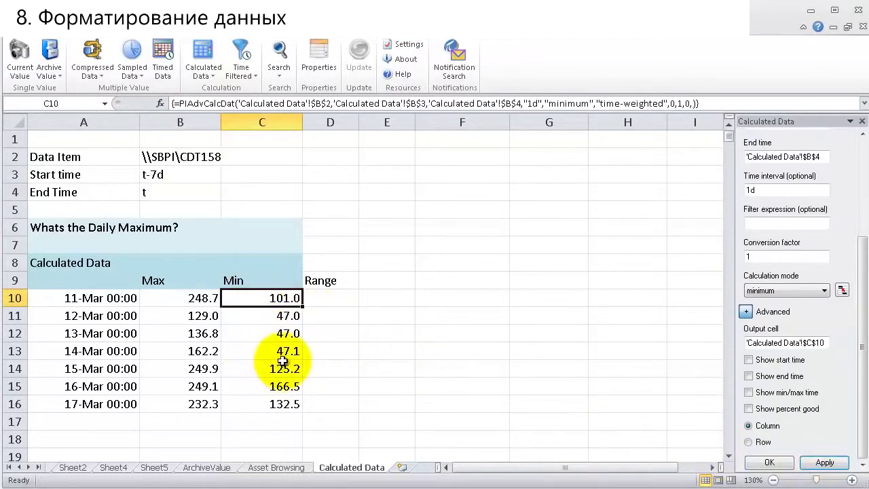
Copy the daily minimum results in C10:C16 and paste them into the Range column starting at D10
left_click(329, 299)
left_click(861, 124)
left_click_drag(270, 299, 263, 406)
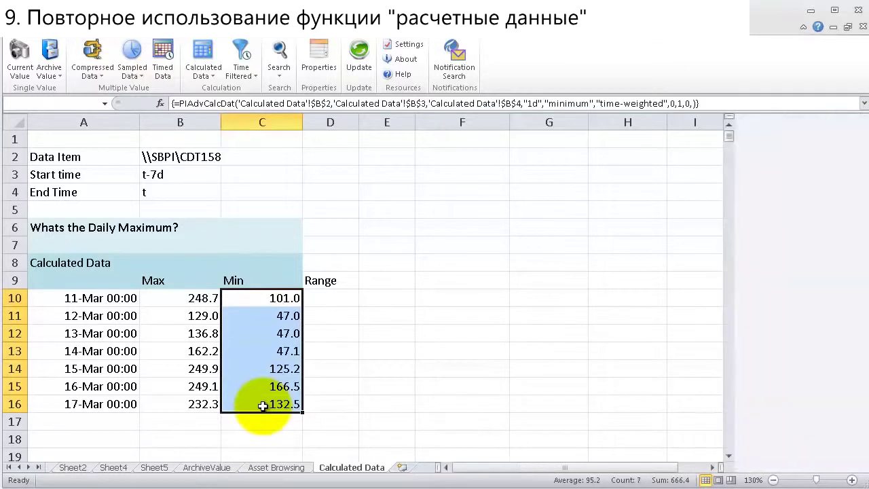
key("ctrl+c")
left_click(332, 297)
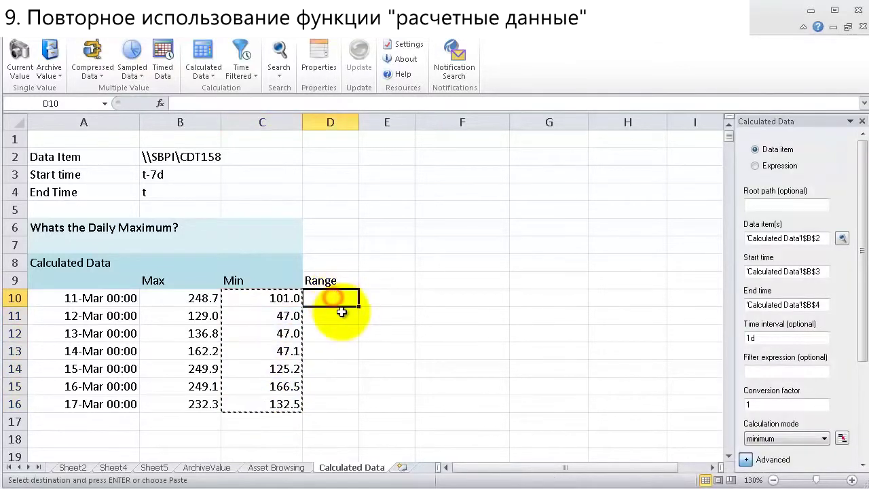
key("ctrl+v")
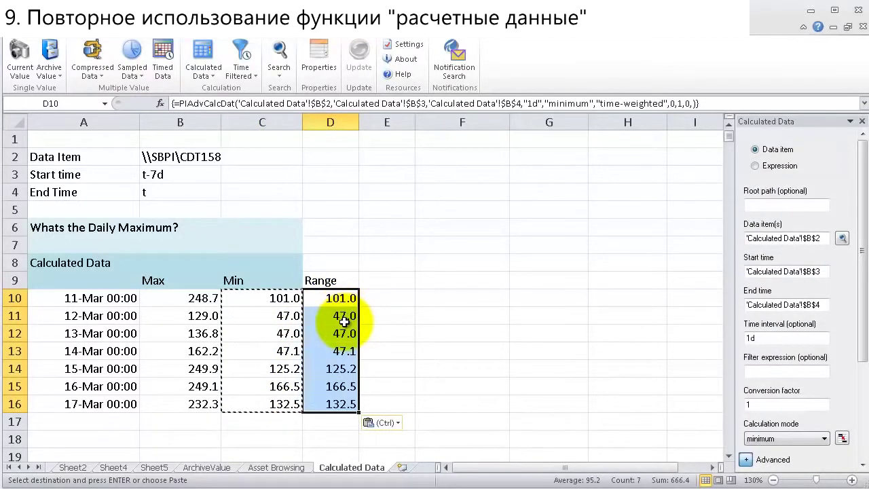
Change the calculation mode of the copied function in the Range column to range and apply it
left_click(387, 316)
left_click(336, 318)
scroll(849, 391, "down", 3)
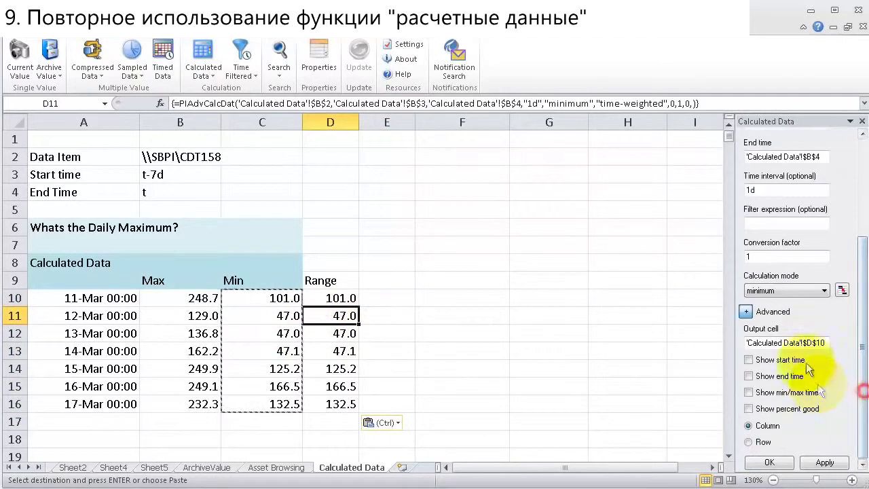
left_click(796, 292)
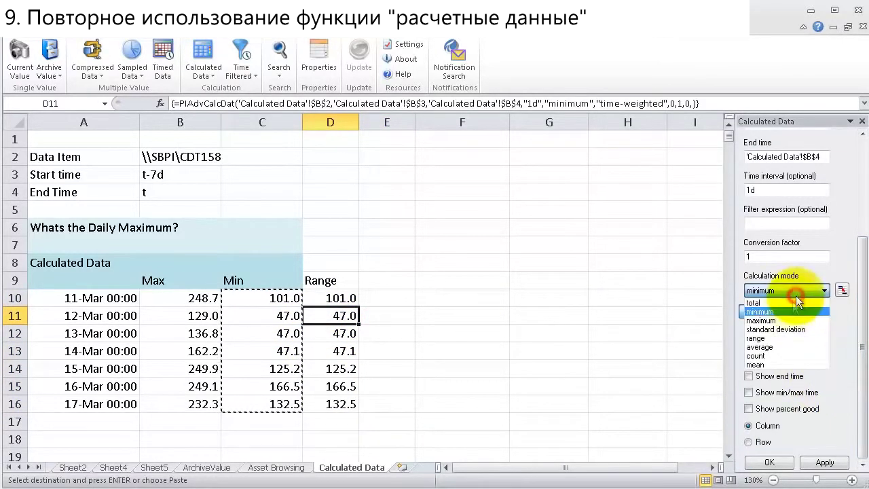
left_click(781, 338)
left_click(824, 463)
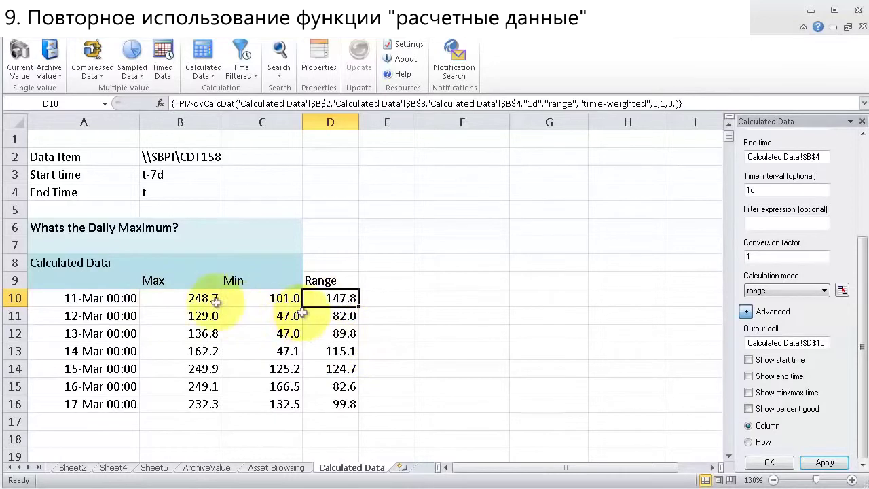
Enter the check formula =B10-C10 in cell E10 and fill it down to E16
left_click(390, 296)
type("=")
key("Left")
key("Left")
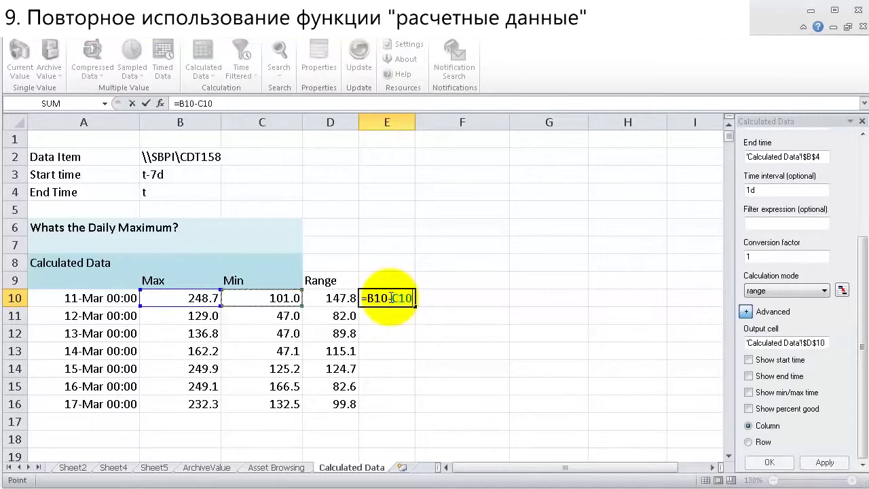
key("Return")
left_click(399, 297)
left_click_drag(415, 307, 411, 399)
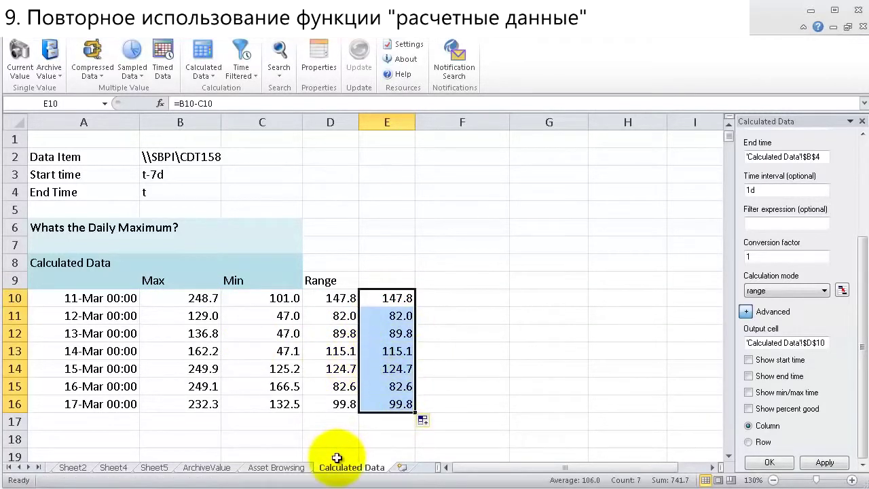
Delete the check formulas in E10:E16 beside the Range column
key("Up")
left_click_drag(387, 299, 390, 402)
key("Delete")
left_click(383, 366)
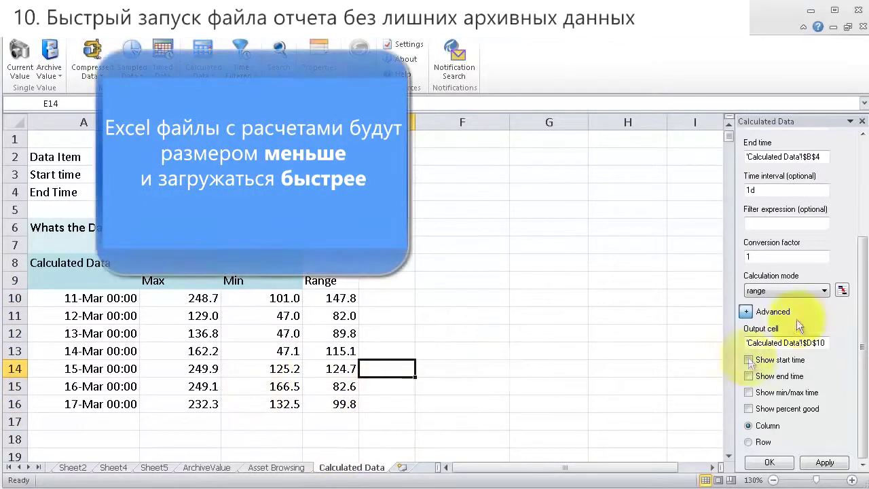
Display the available calculation modes for the Range column's function
left_click(810, 290)
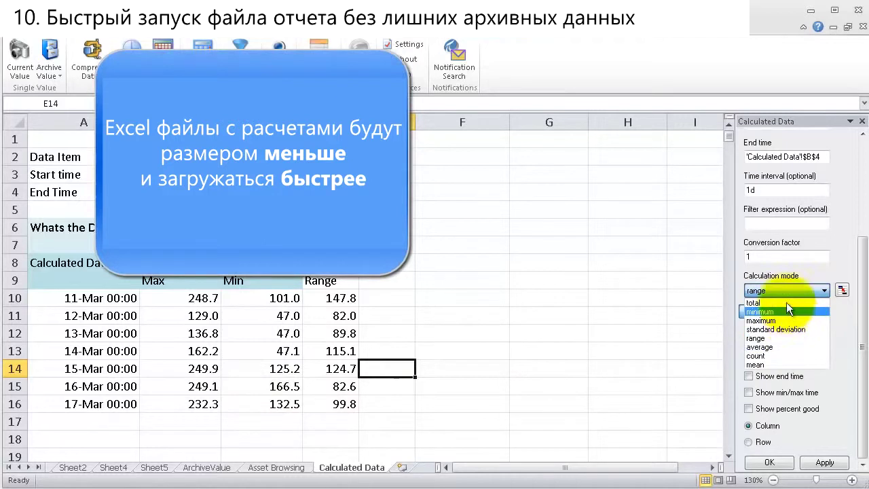